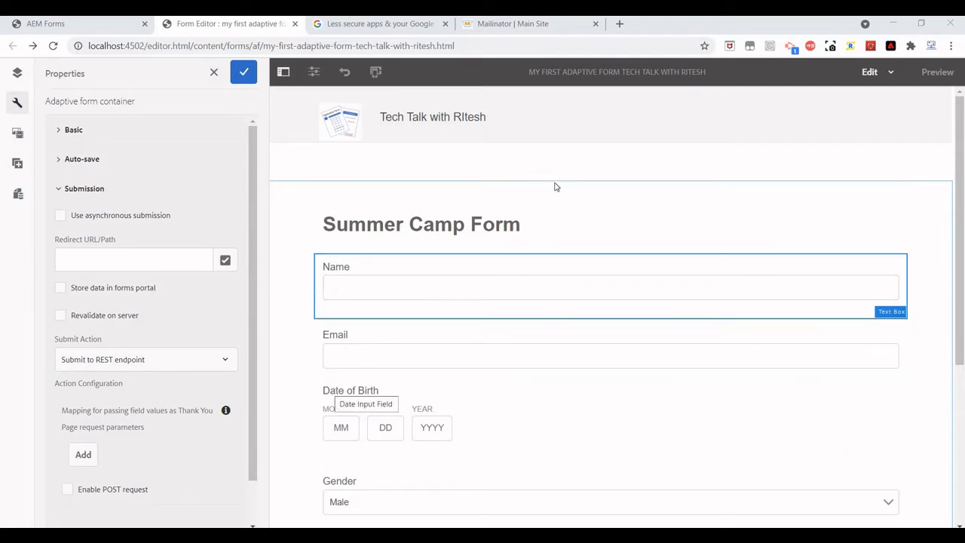
# - Open the AEM Web Console configuration page at localhost:4502/system/console/configMgr in a new browser tab
pyautogui.click(620, 32)
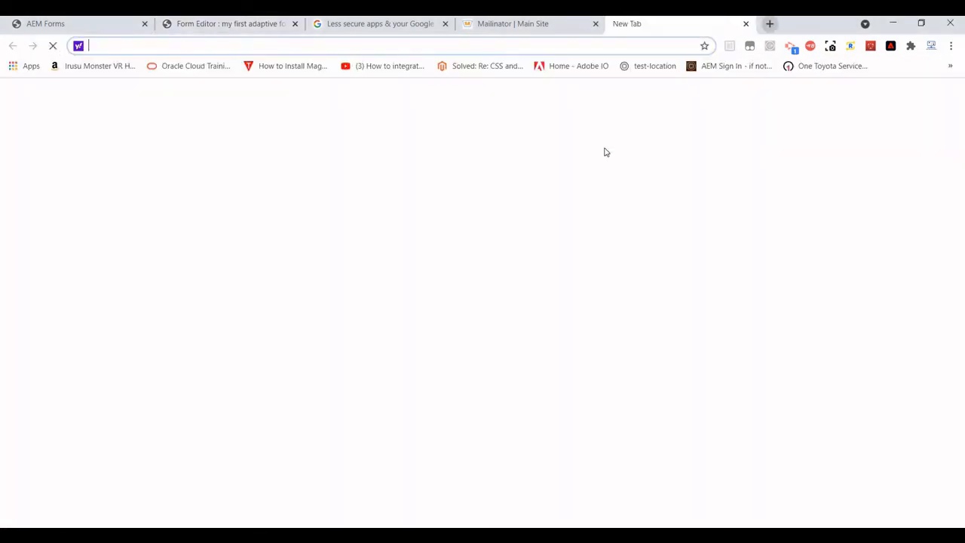
pyautogui.write('localhost:4502')
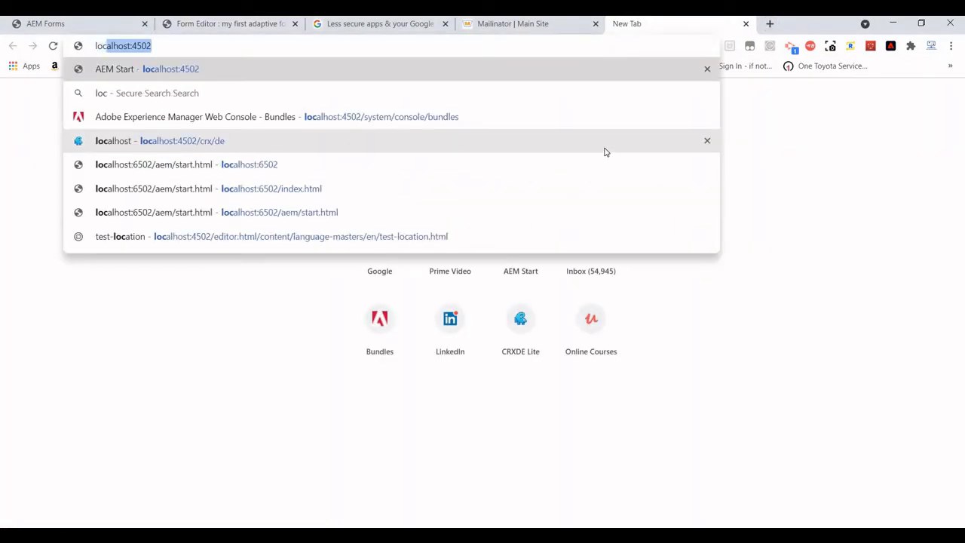
pyautogui.press('Right')
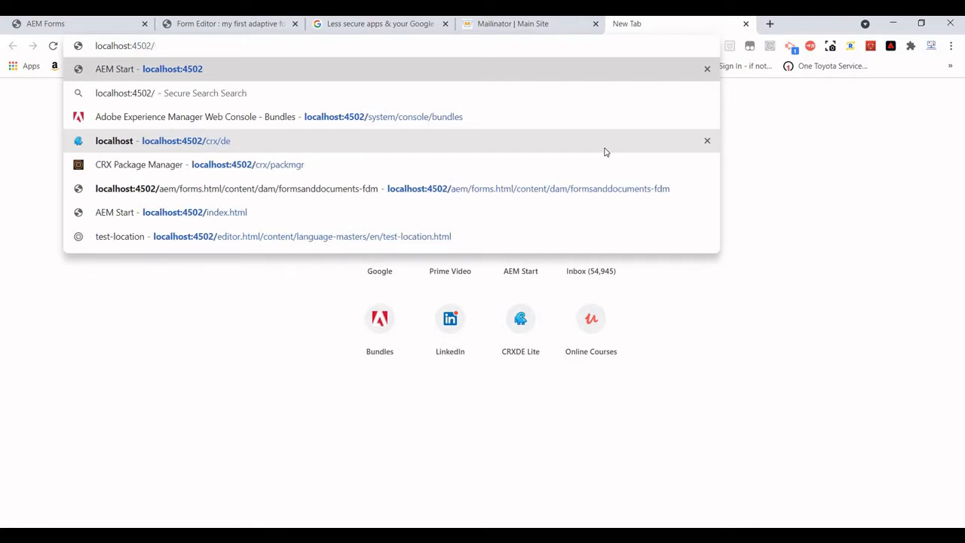
pyautogui.write('/syst')
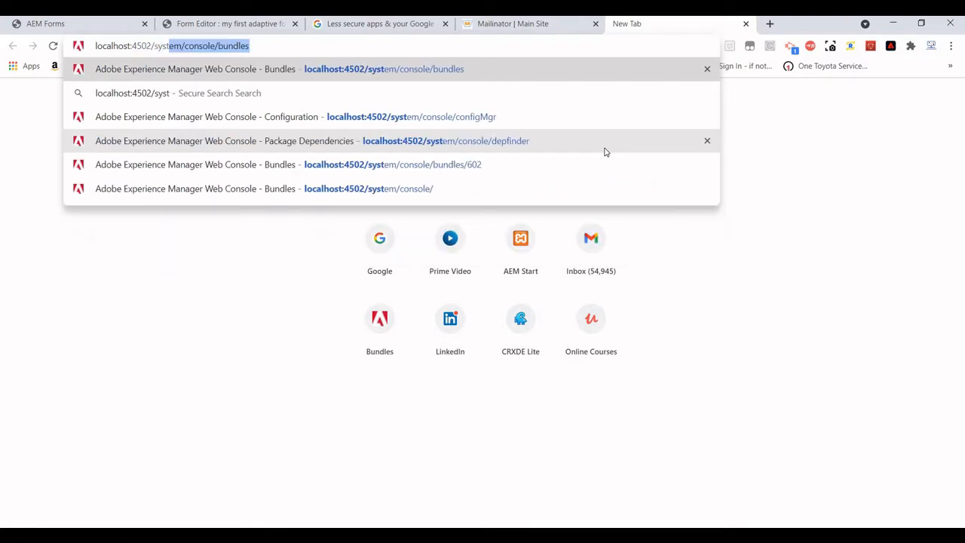
pyautogui.press('Right')
pyautogui.press('BackSpace')
pyautogui.press('BackSpace')
pyautogui.press('BackSpace')
pyautogui.press('BackSpace')
pyautogui.press('BackSpace')
pyautogui.press('BackSpace')
pyautogui.press('BackSpace')
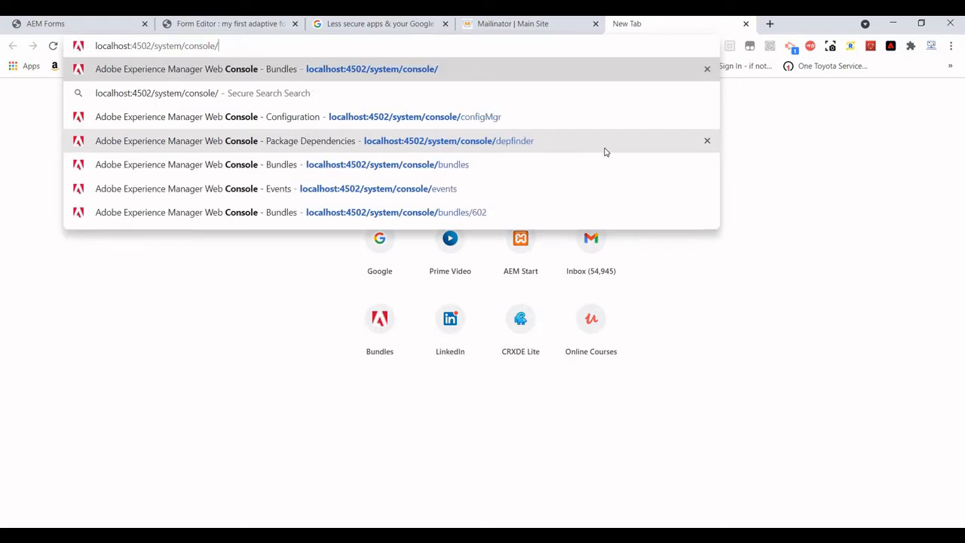
pyautogui.write('config')
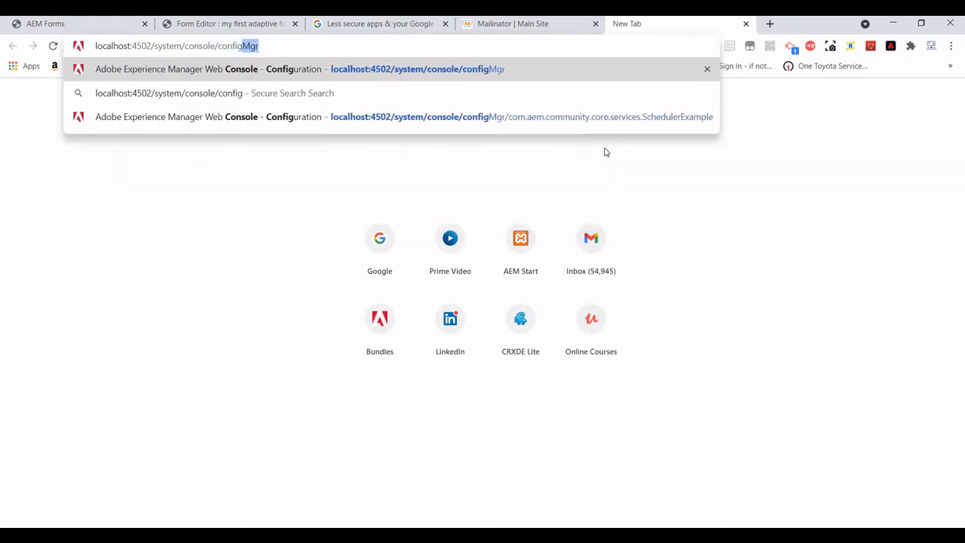
pyautogui.write('Mgr')
pyautogui.press('Return')
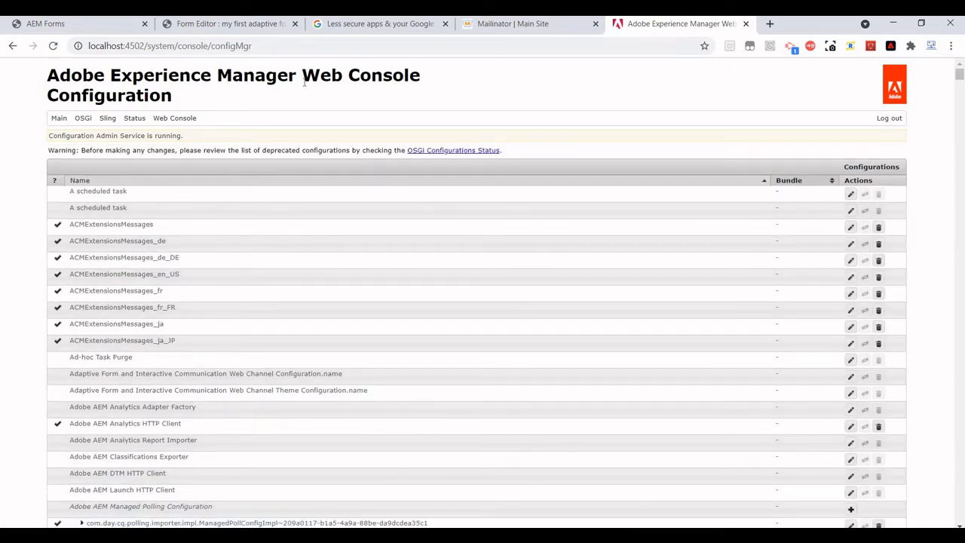
# - Search the configuration list for "cq mail" and open the Day CQ Mail Service configuration
pyautogui.hotkey('ctrl', 'f')
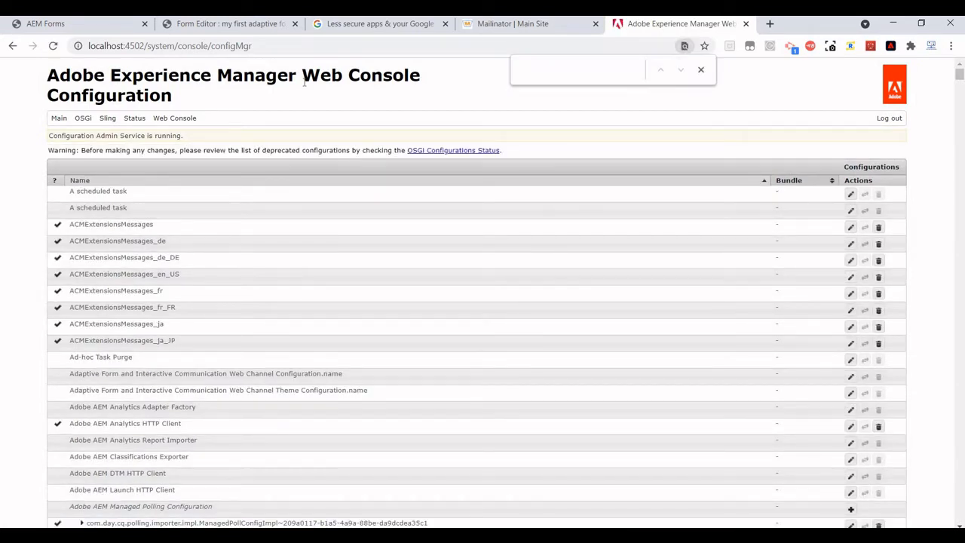
pyautogui.write('cq mail')
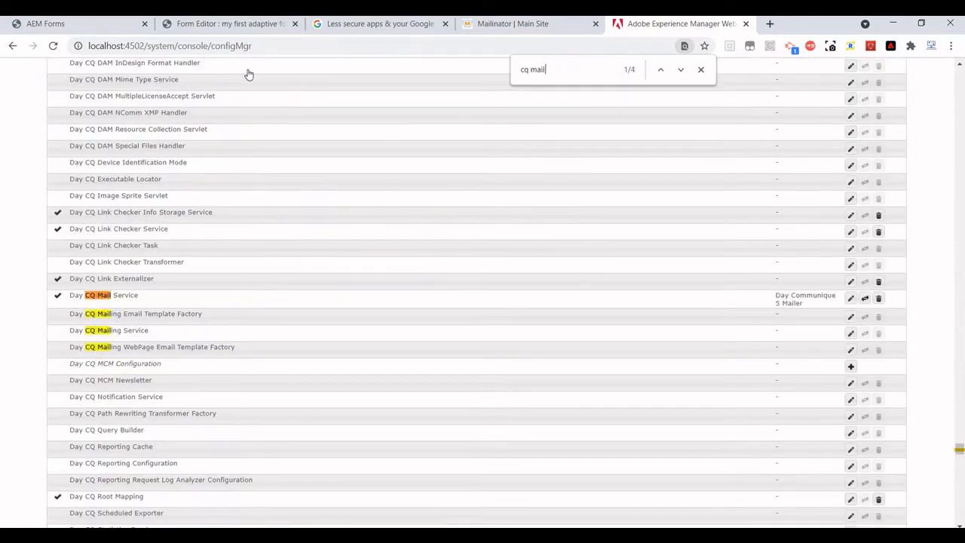
pyautogui.click(123, 300)
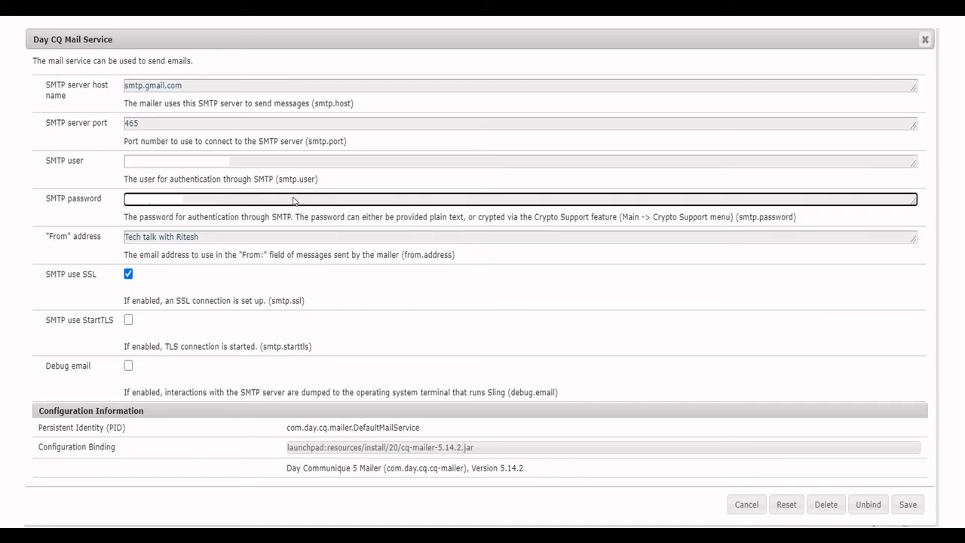
# - Switch to the Google Account Help page on less secure apps and review its access options and troubleshooting sections
pyautogui.hotkey('alt', 'Tab')
pyautogui.hotkey('alt', 'Tab')
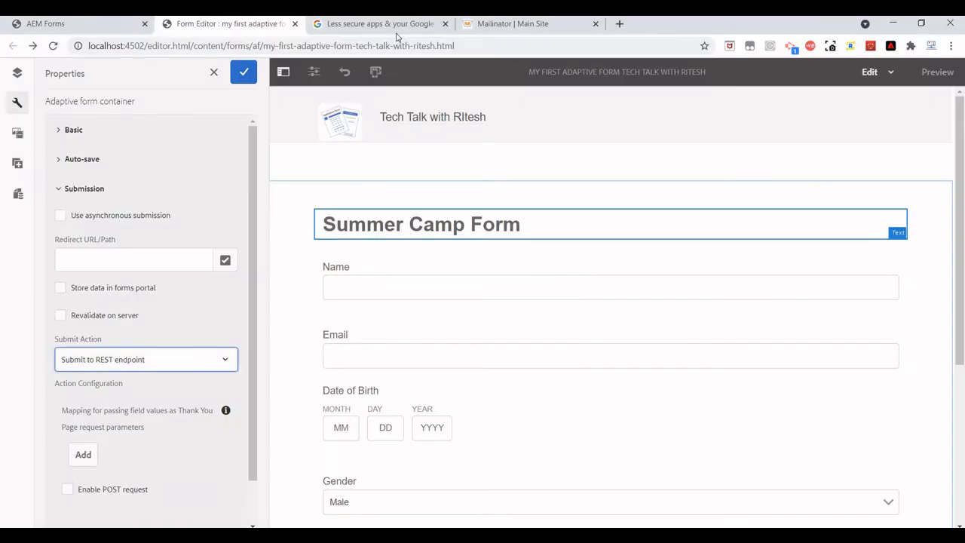
pyautogui.click(389, 31)
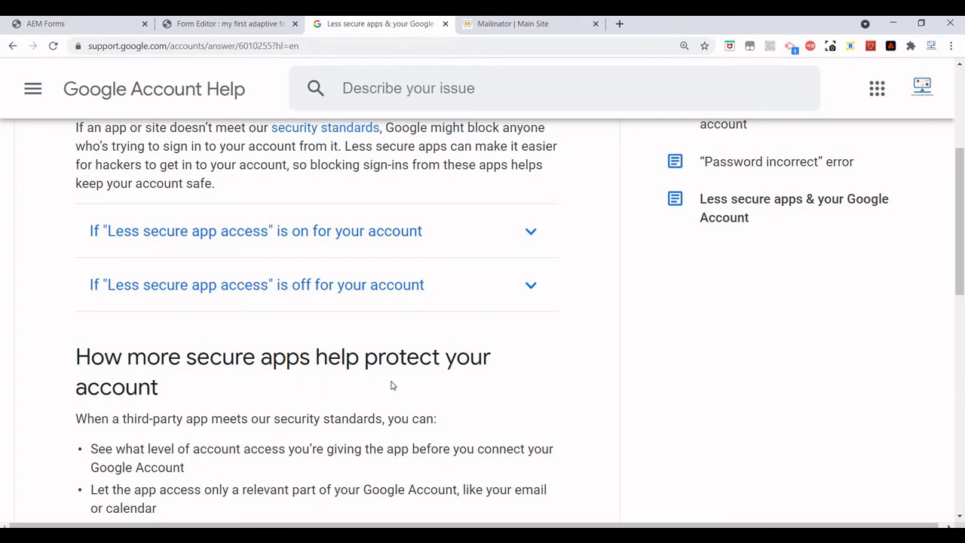
pyautogui.scroll(3, 374, 377)
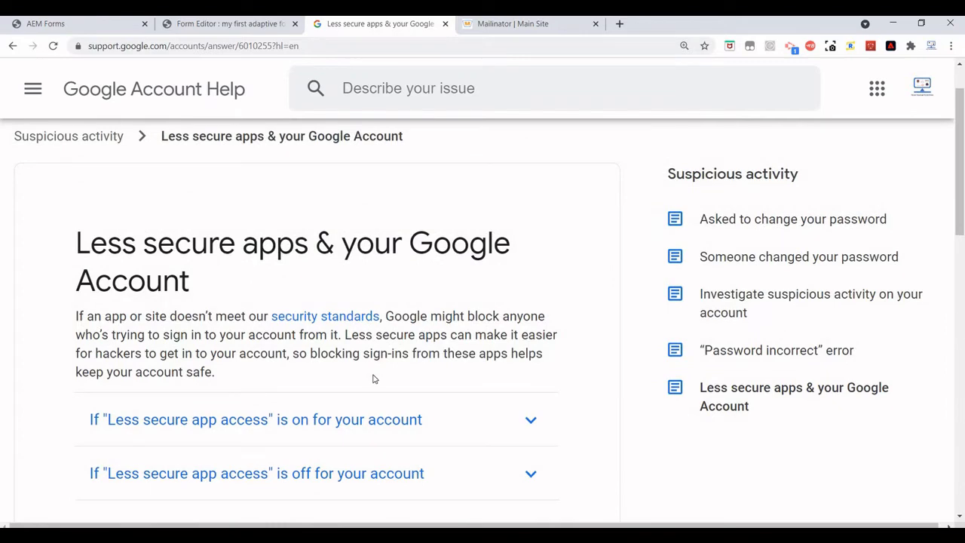
pyautogui.scroll(-3, 373, 378)
pyautogui.scroll(-10, 354, 377)
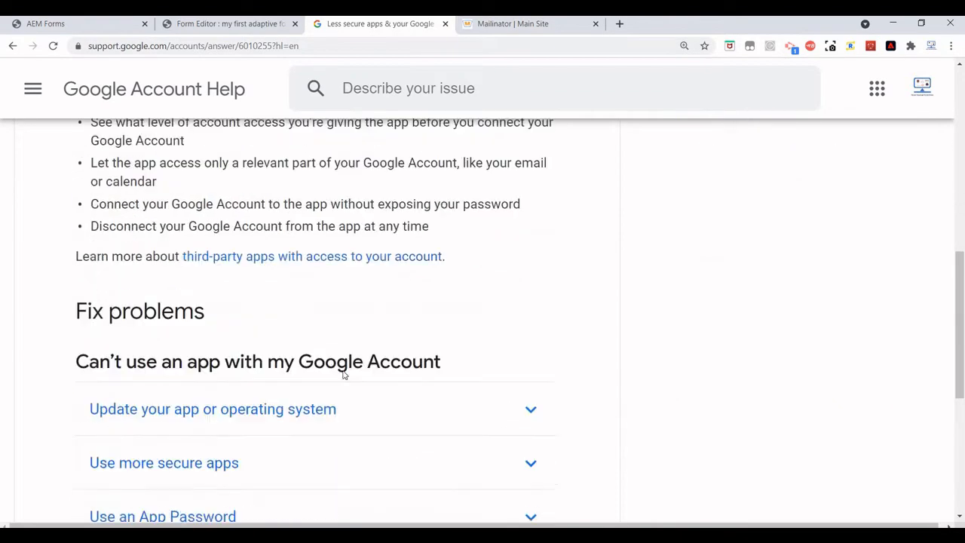
pyautogui.scroll(10, 292, 227)
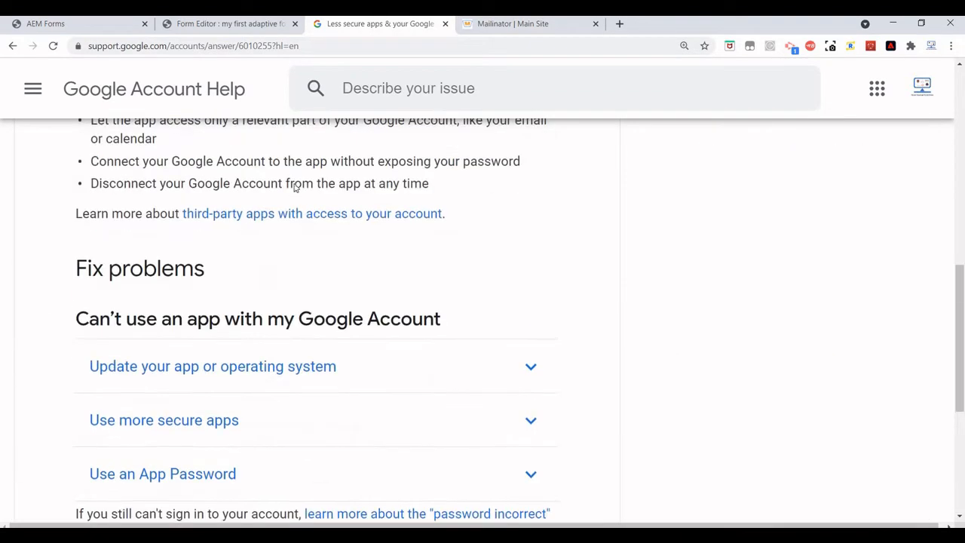
# - Return to the form editor, dismiss the open container properties without saving, and reopen the adaptive form container's properties
pyautogui.click(201, 27)
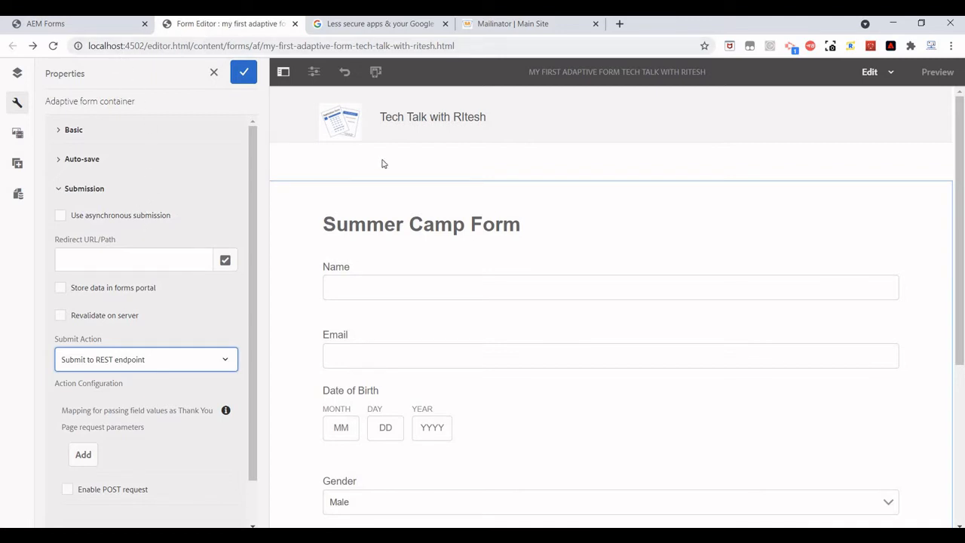
pyautogui.click(215, 72)
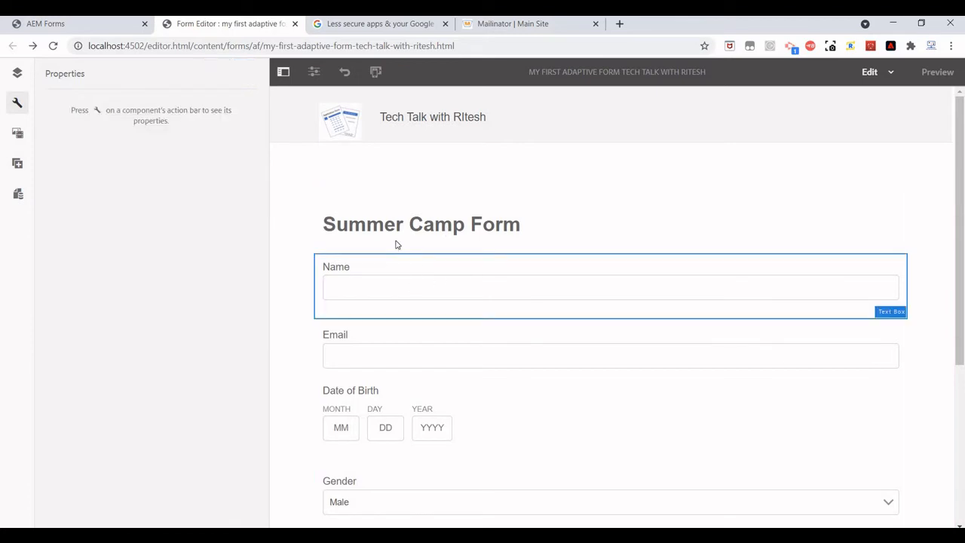
pyautogui.click(391, 187)
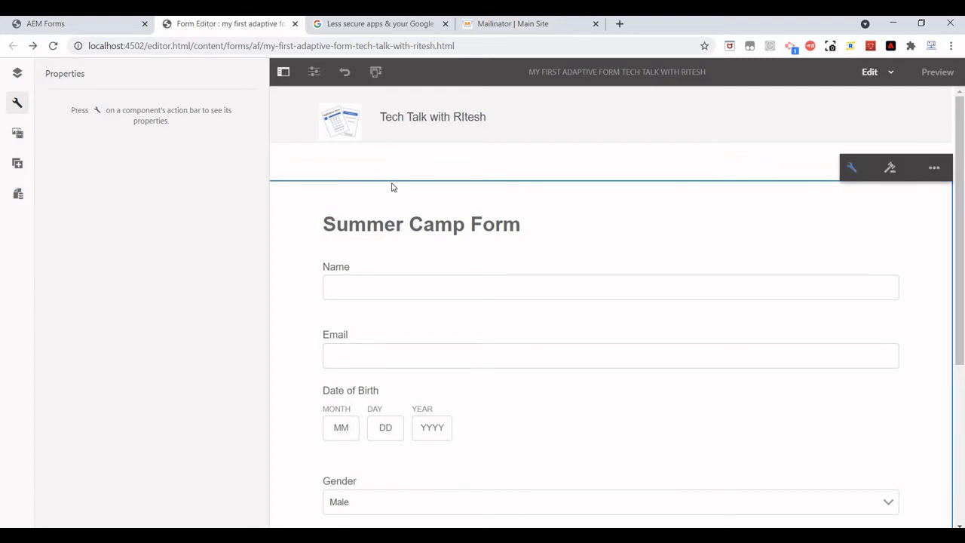
pyautogui.click(851, 167)
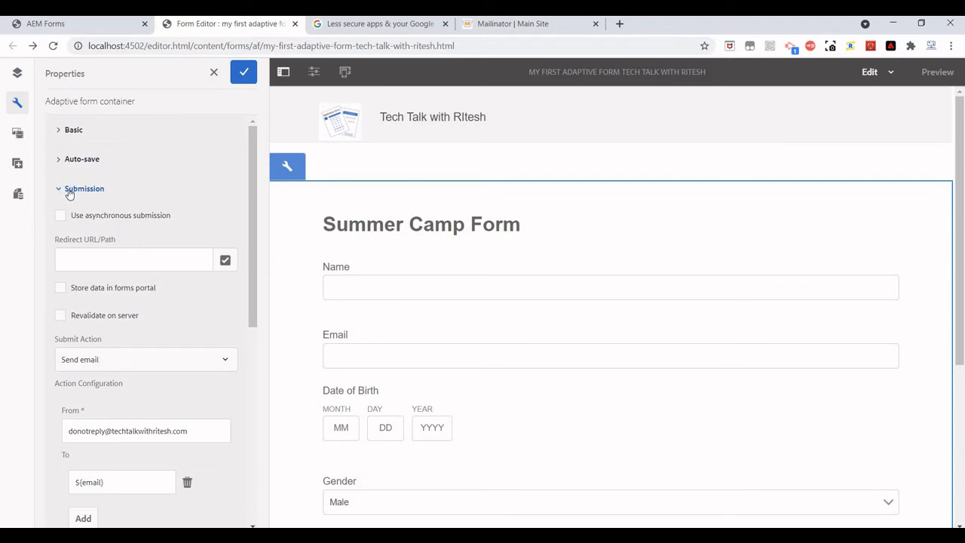
# - Choose Send email as the Submit Action in the adaptive form container's Submission settings
pyautogui.click(69, 190)
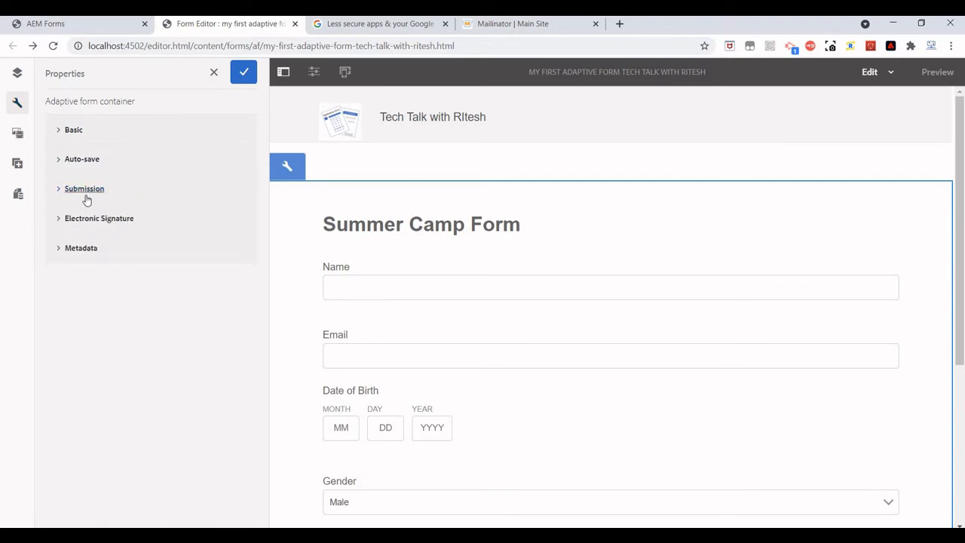
pyautogui.click(64, 195)
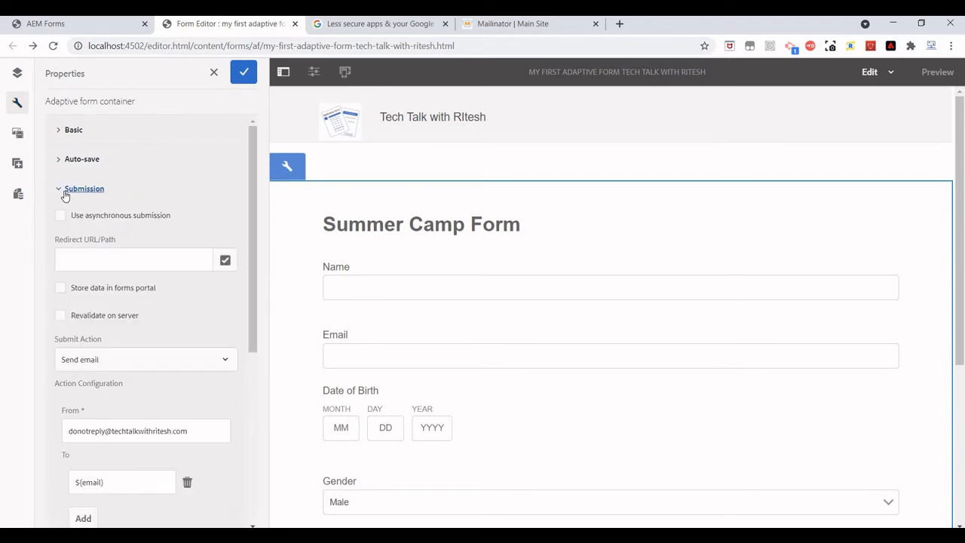
pyautogui.scroll(-1, 120, 309)
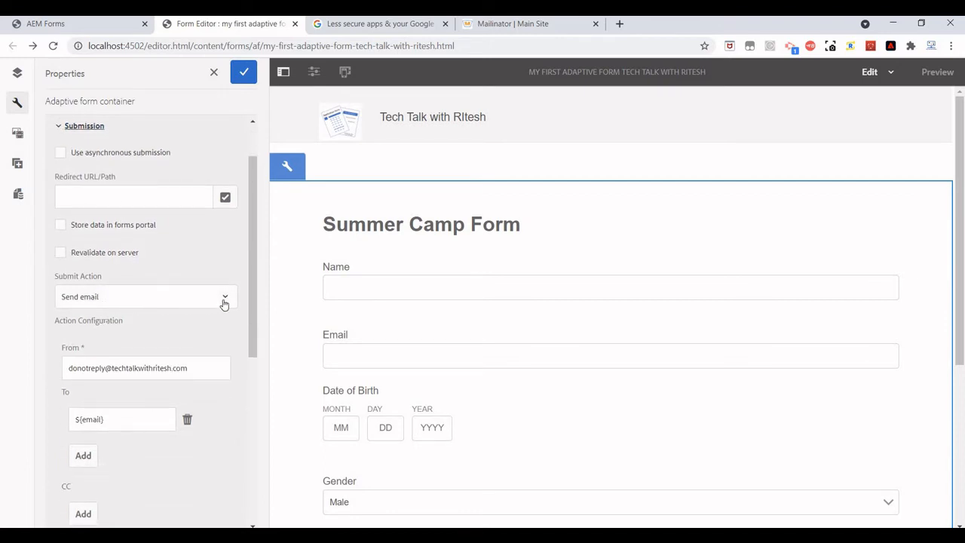
pyautogui.click(211, 302)
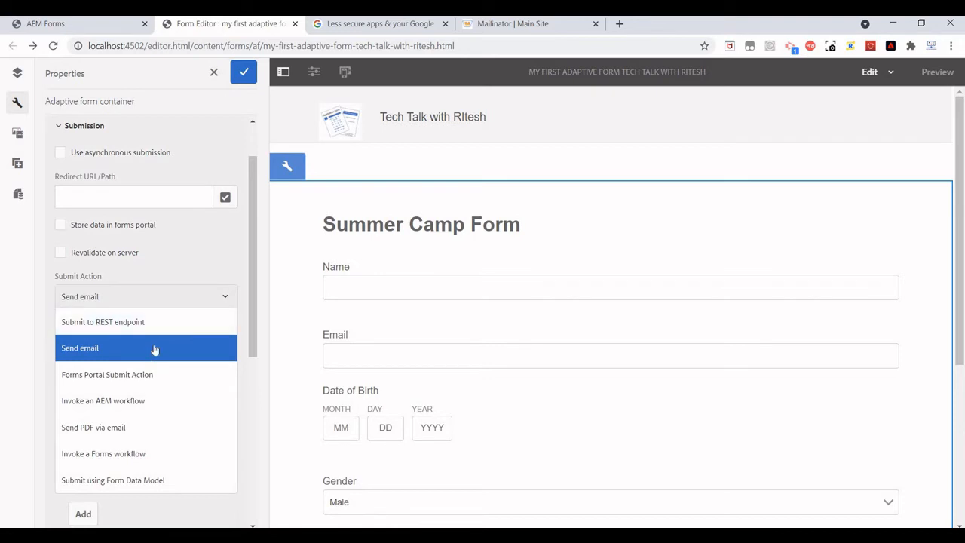
pyautogui.click(98, 351)
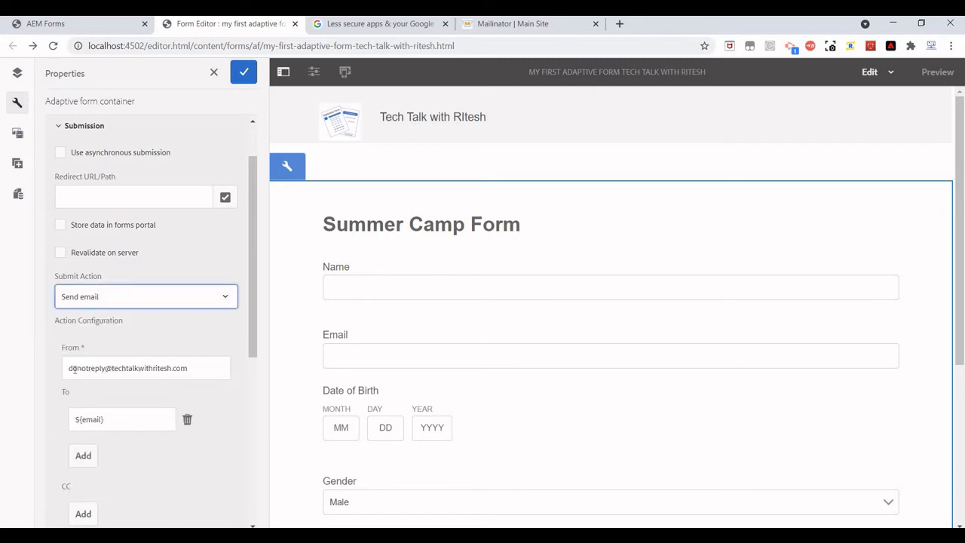
# - Examine the From address and the ${email} recipient in the Send email action configuration
pyautogui.moveTo(69, 368); pyautogui.dragTo(190, 368)
pyautogui.scroll(-1, 152, 359)
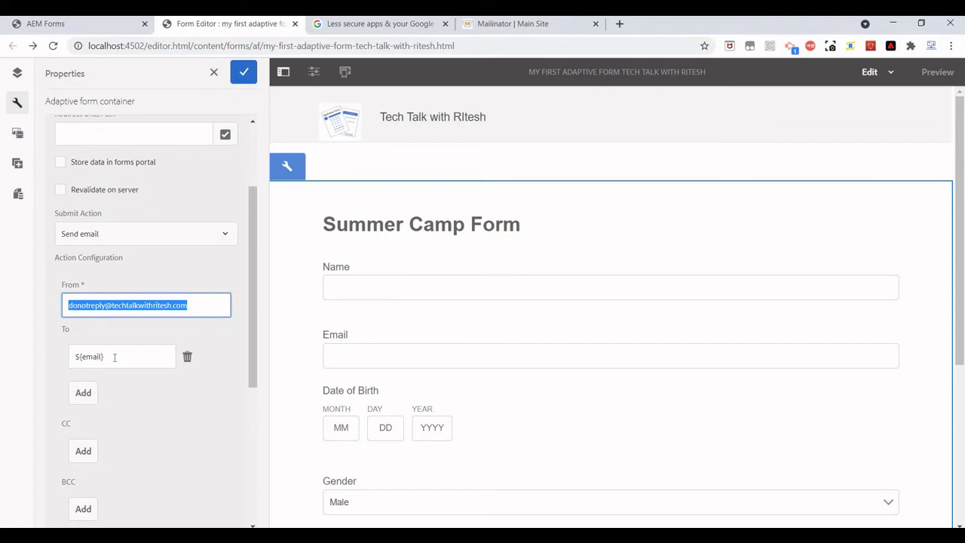
pyautogui.moveTo(75, 357); pyautogui.dragTo(103, 356)
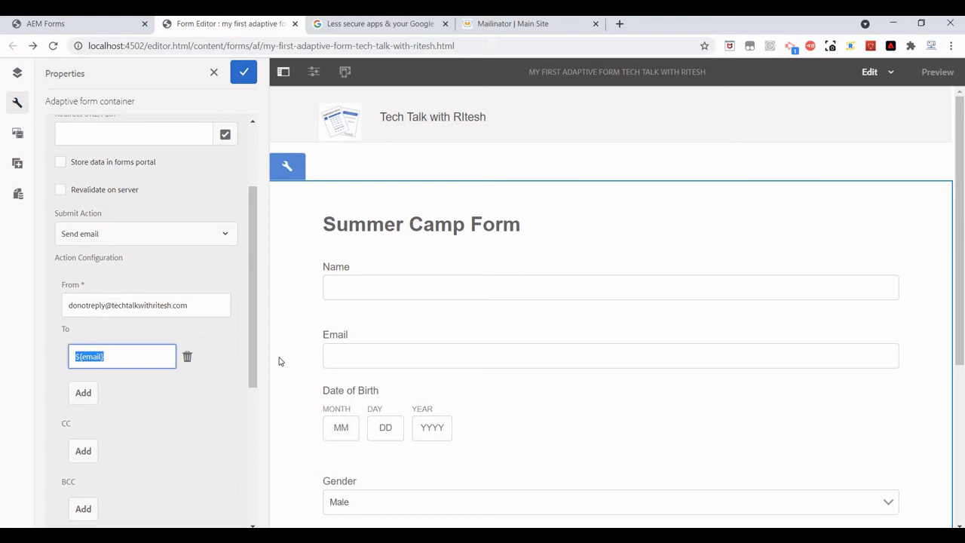
# - Inspect the Name property of the form's Email text box and close its properties
pyautogui.scroll(-1, 342, 284)
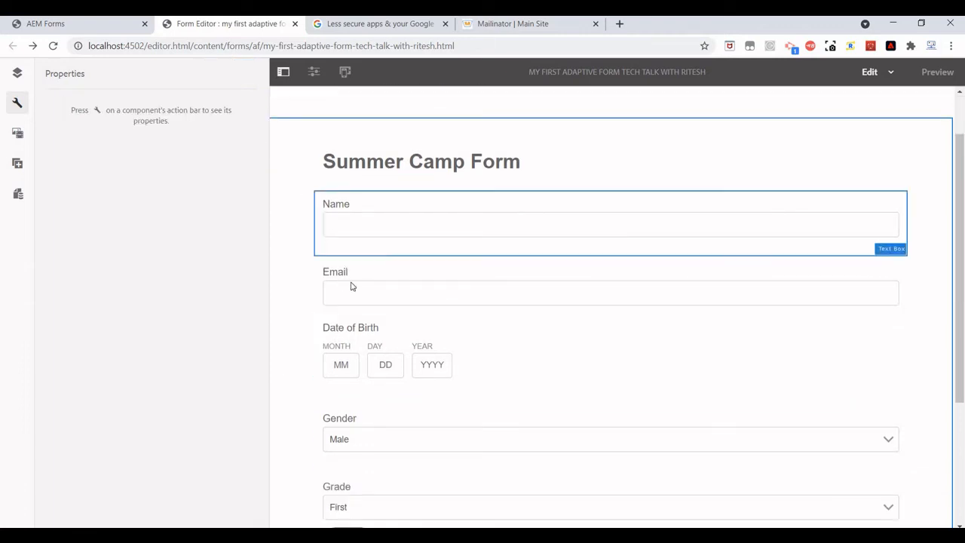
pyautogui.click(363, 251)
pyautogui.click(363, 247)
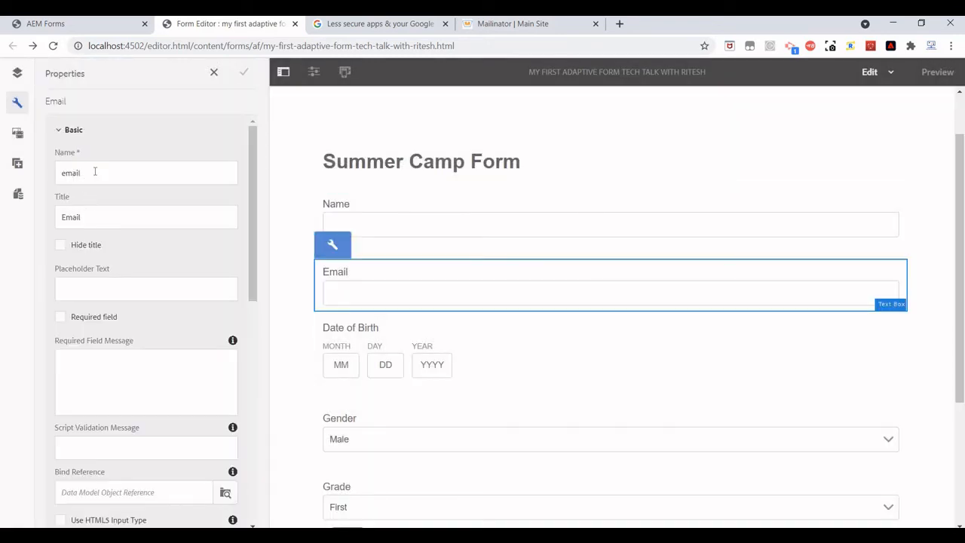
pyautogui.doubleClick(68, 173)
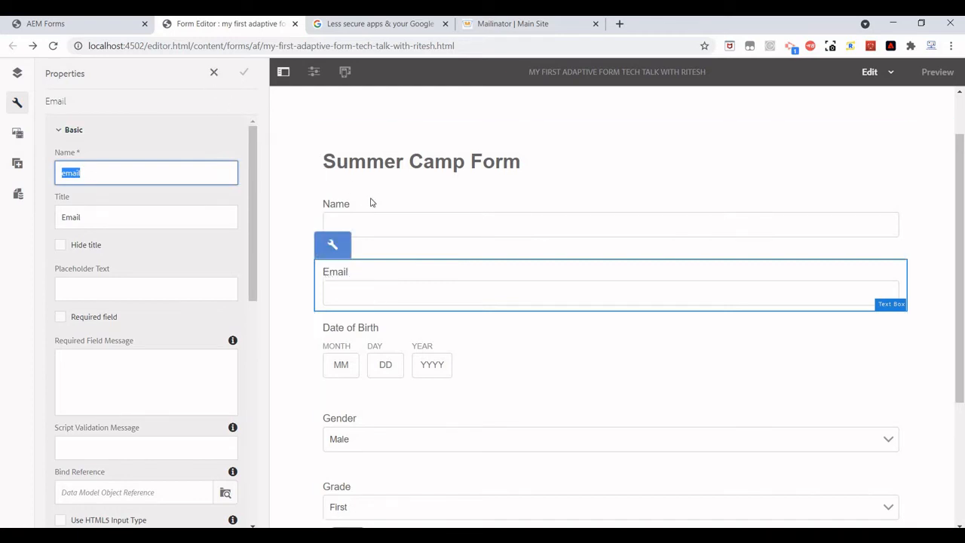
pyautogui.click(214, 72)
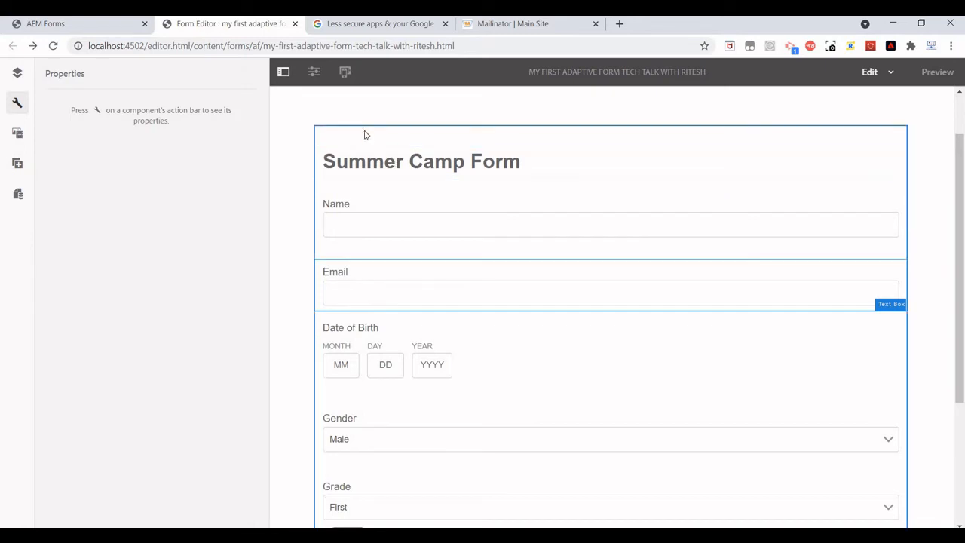
# - Reopen the adaptive form container's Submission settings and review the email recipients, subject and template
pyautogui.click(495, 123)
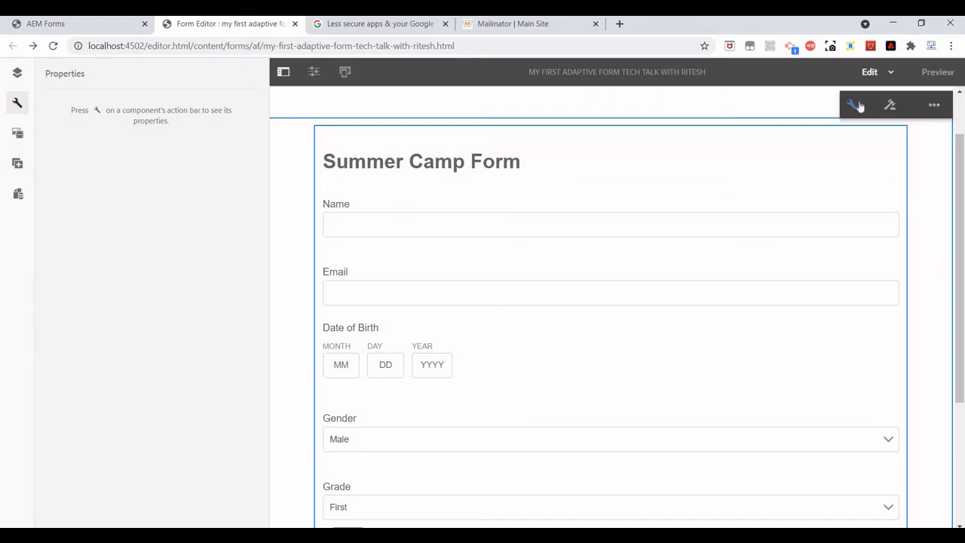
pyautogui.click(853, 103)
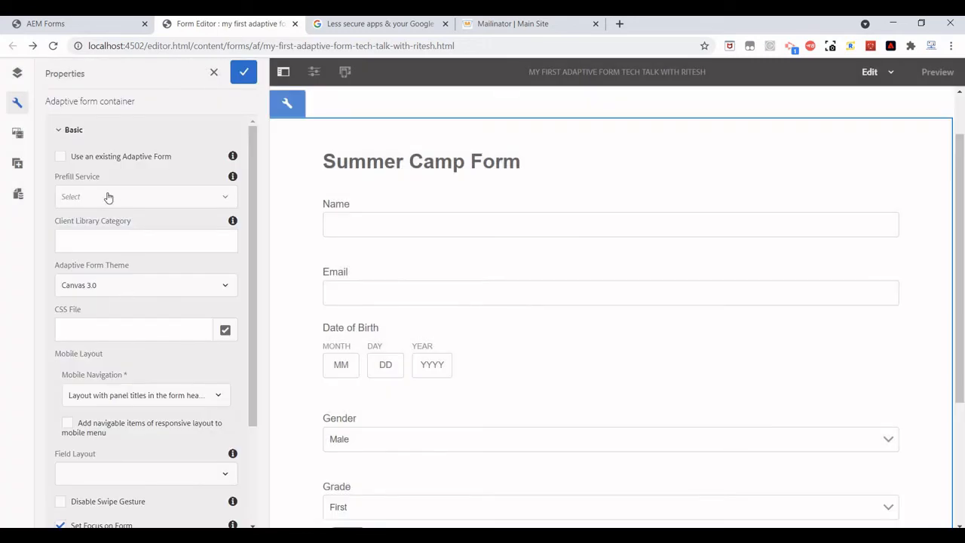
pyautogui.click(61, 129)
pyautogui.click(84, 188)
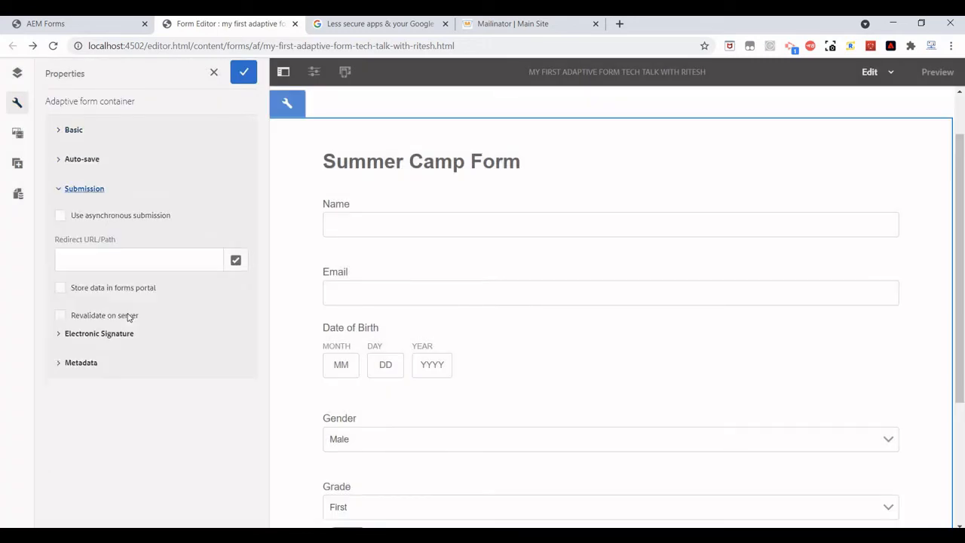
pyautogui.scroll(-3, 105, 336)
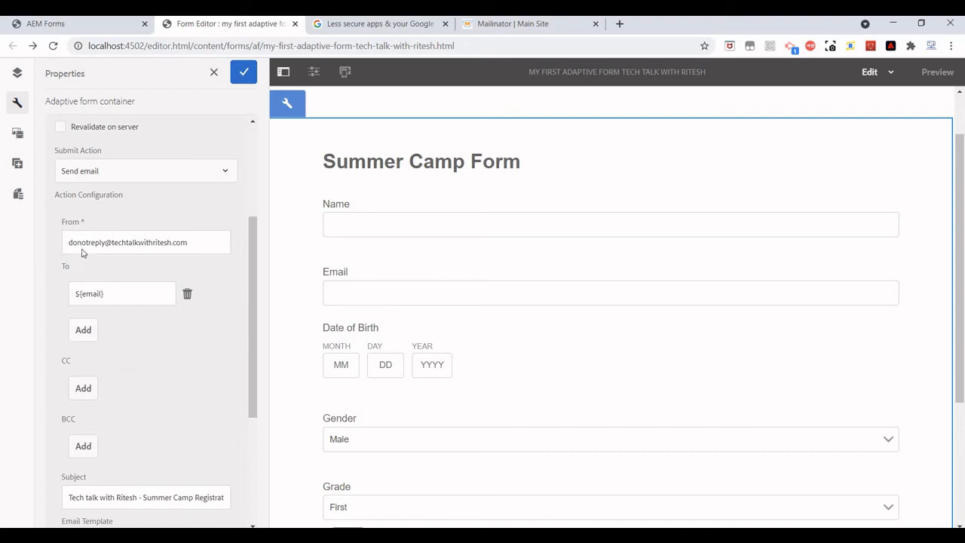
pyautogui.scroll(-3, 83, 254)
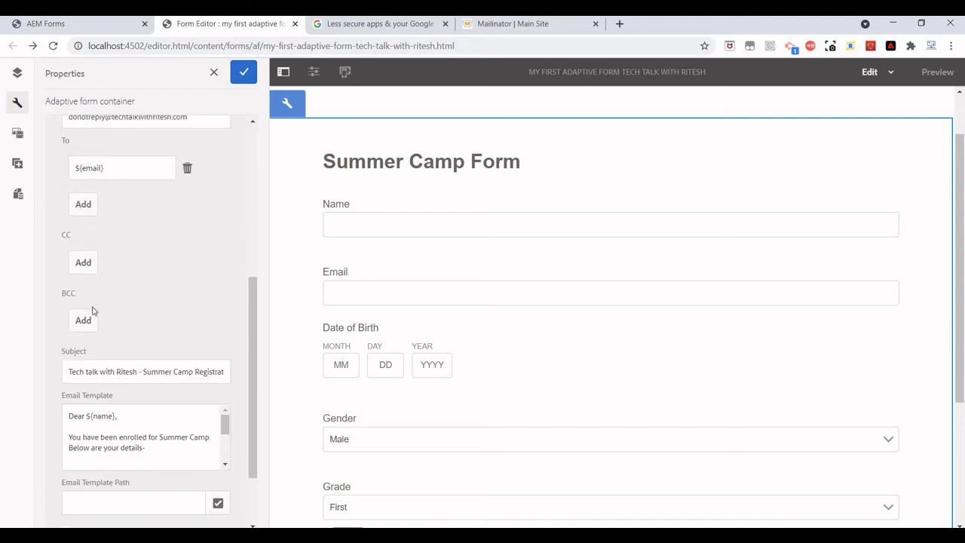
# - Examine the email subject, the template's placeholders and the Email Template Path browser in the Send email configuration
pyautogui.scroll(-2, 95, 311)
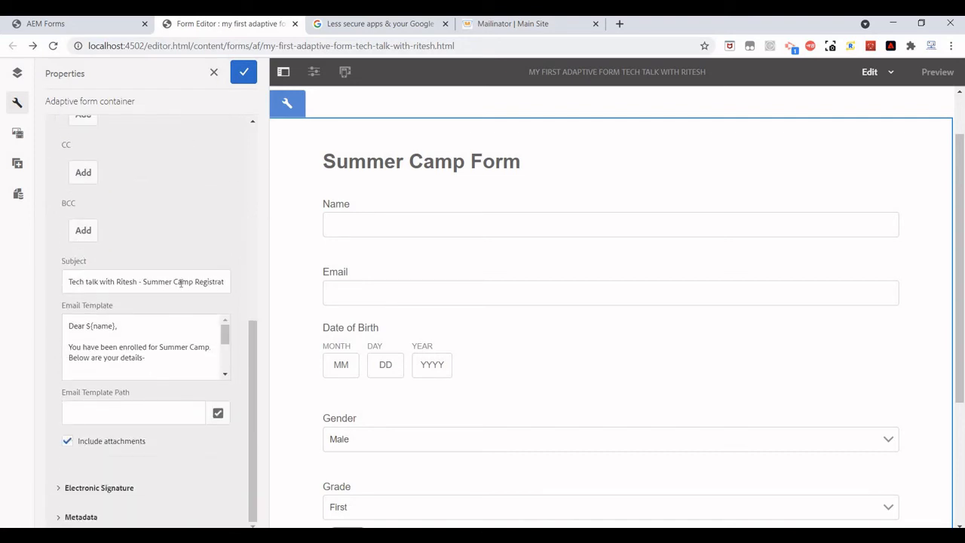
pyautogui.moveTo(78, 281); pyautogui.dragTo(210, 282)
pyautogui.scroll(-2, 113, 326)
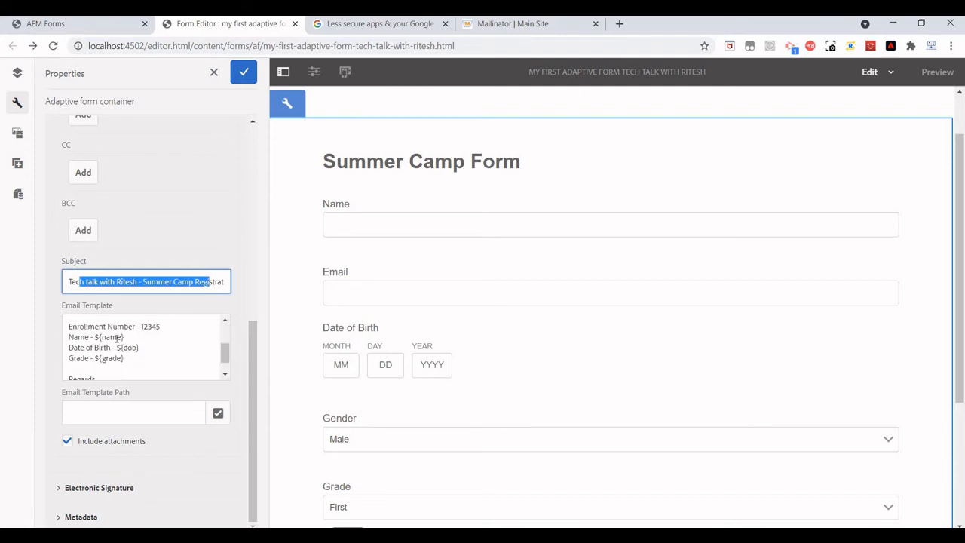
pyautogui.scroll(2, 102, 338)
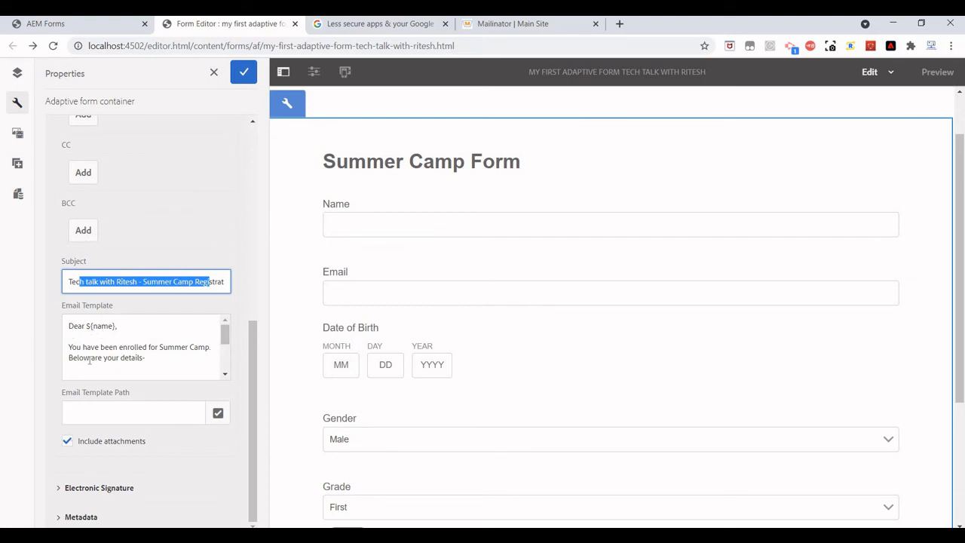
pyautogui.scroll(-3, 159, 348)
pyautogui.scroll(3, 160, 348)
pyautogui.click(219, 354)
pyautogui.scroll(-2, 217, 358)
pyautogui.scroll(-2, 217, 358)
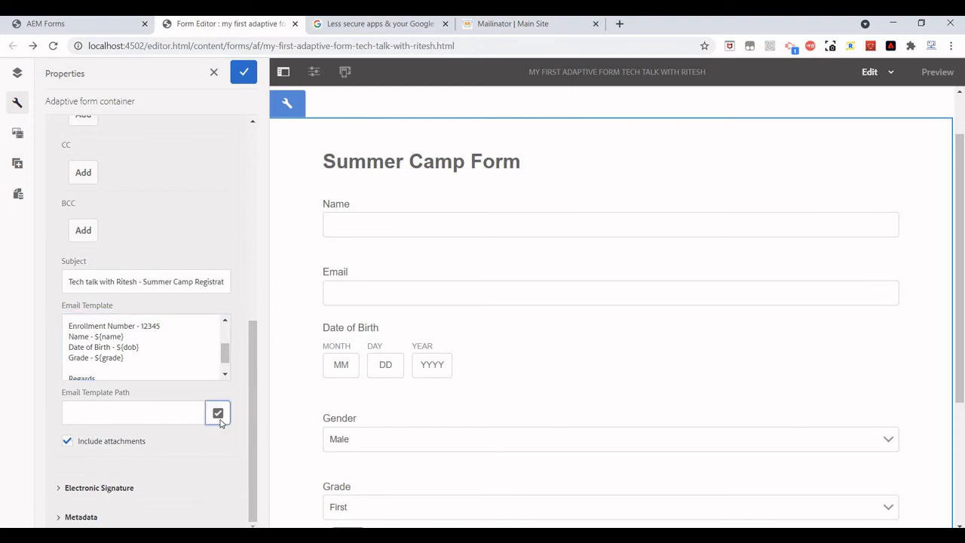
pyautogui.click(218, 413)
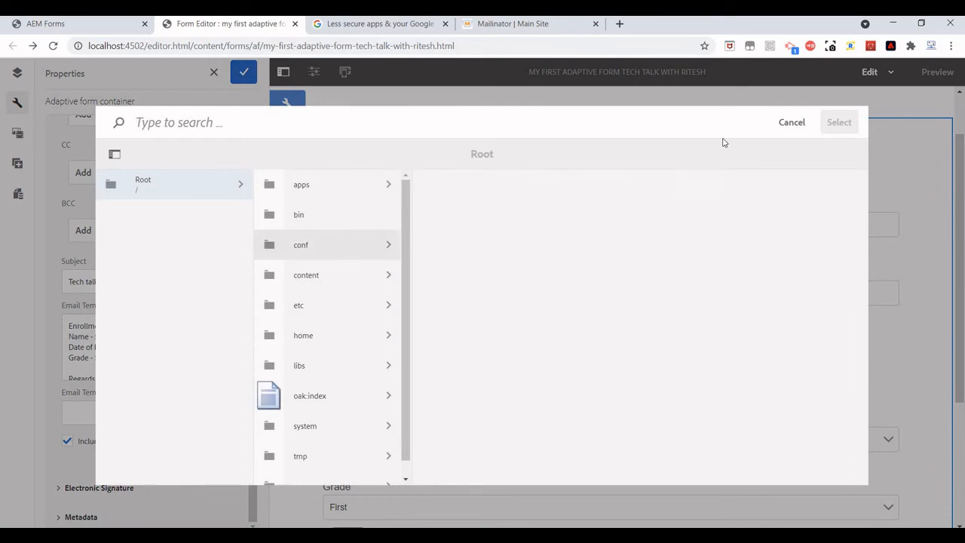
pyautogui.press('Escape')
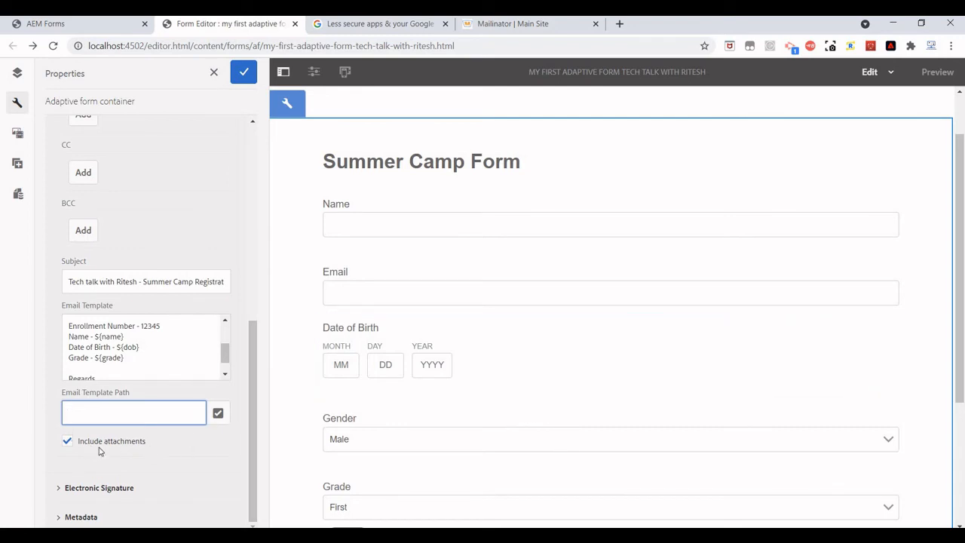
# - Save the adaptive form container's Send email settings and preview the form
pyautogui.scroll(1, 127, 264)
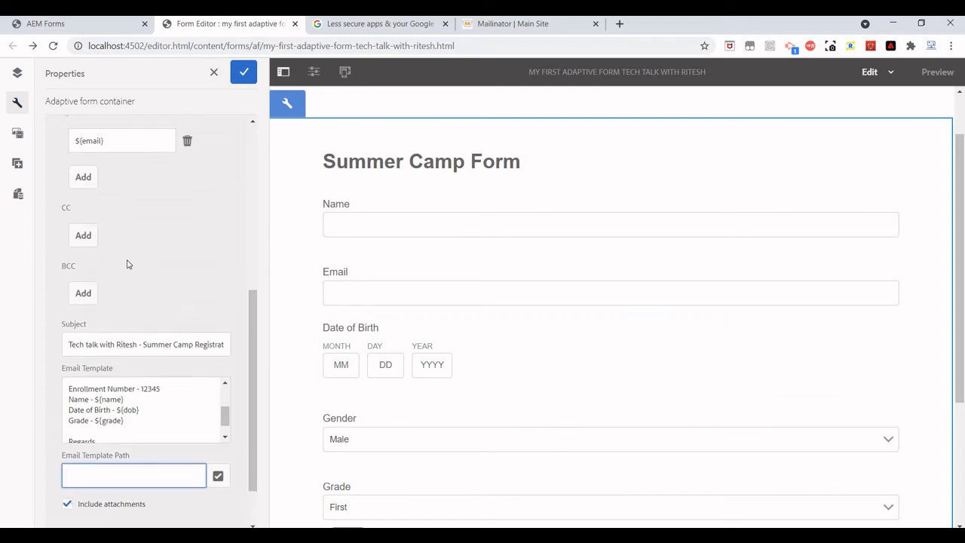
pyautogui.scroll(5, 128, 264)
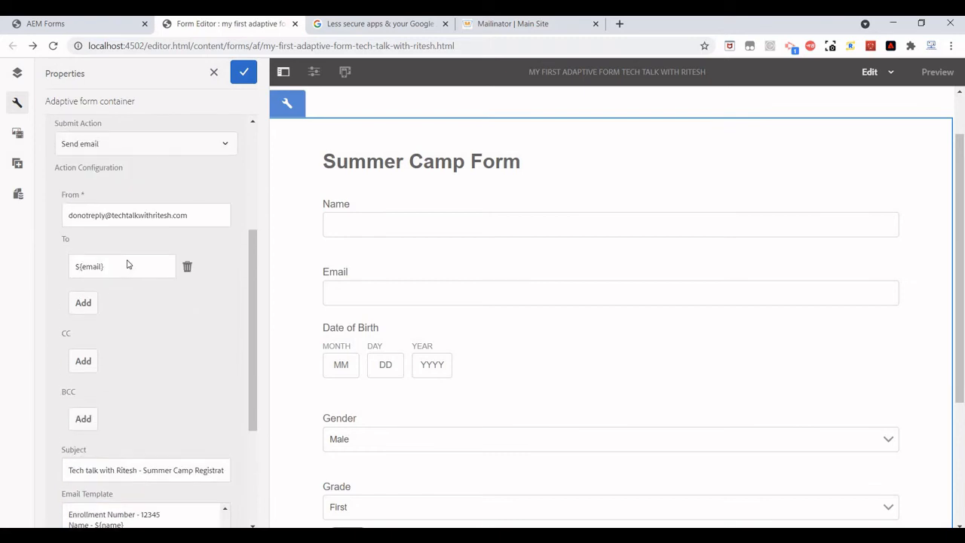
pyautogui.click(244, 72)
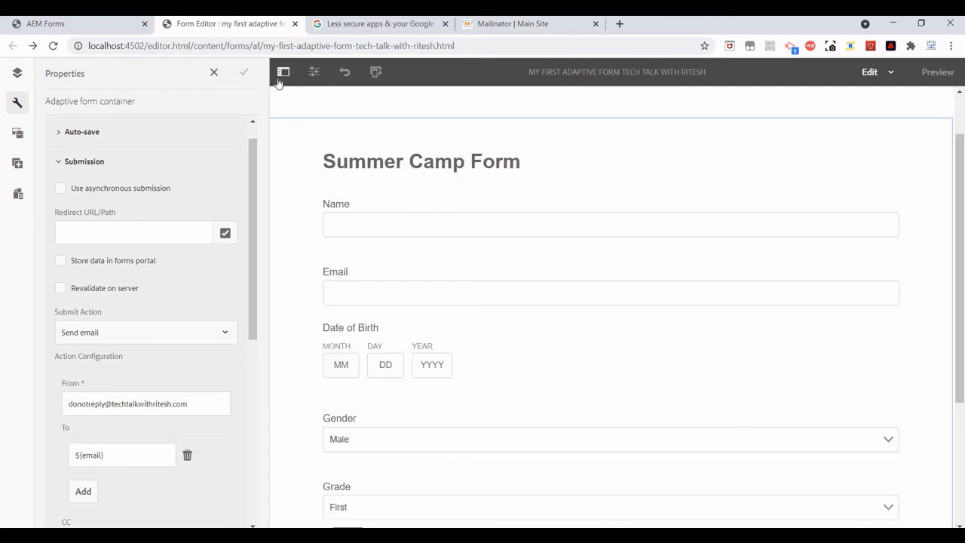
pyautogui.click(932, 74)
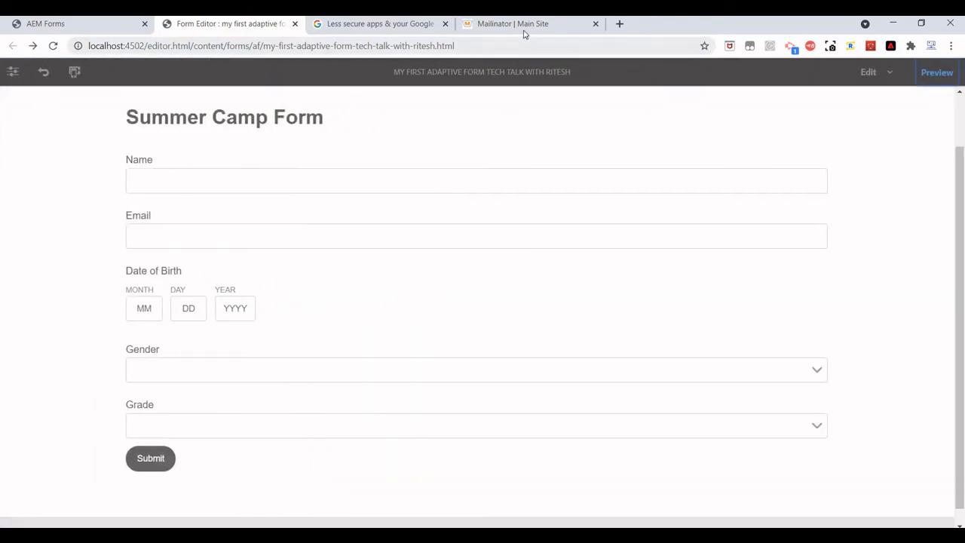
# - Switch to Mailinator, copy a new test inbox name ending in 2, and open that public inbox
pyautogui.click(524, 28)
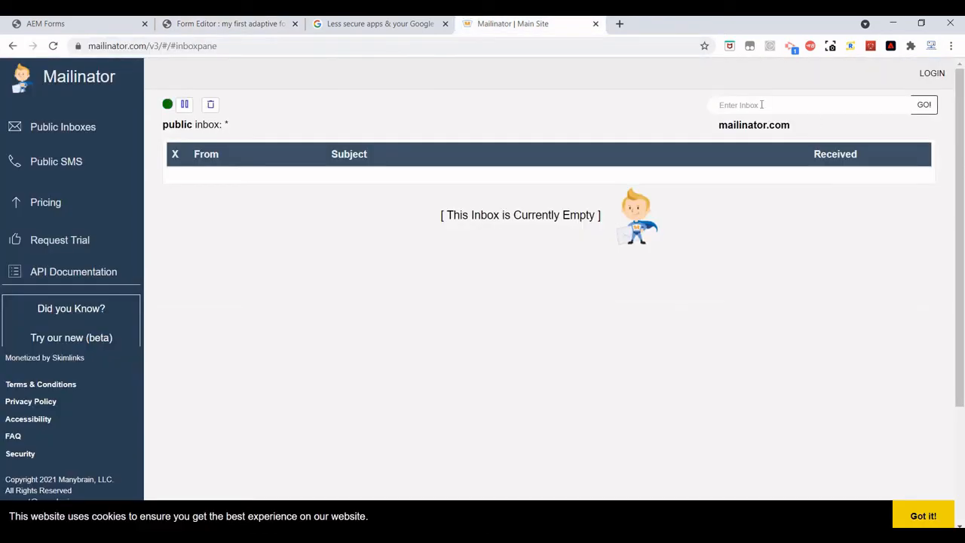
pyautogui.click(761, 105)
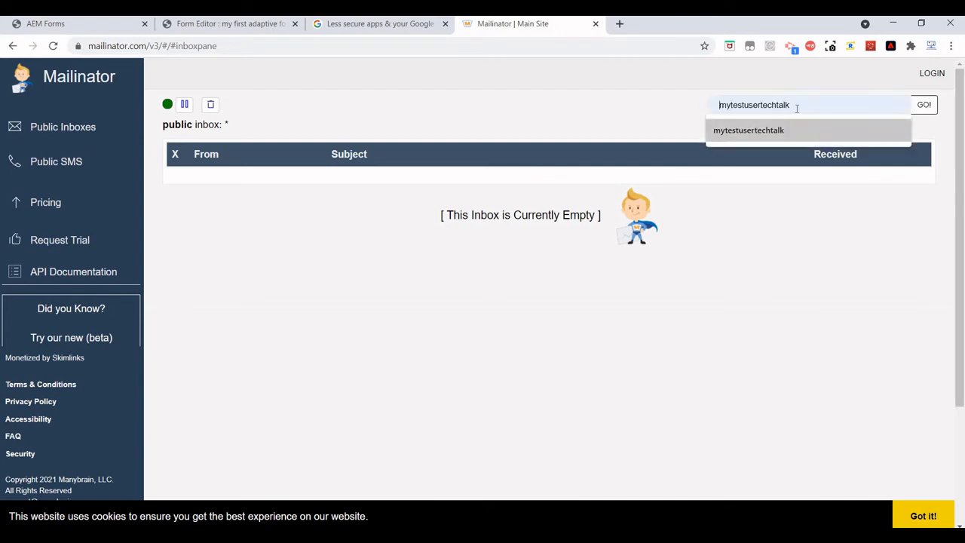
pyautogui.press('Return')
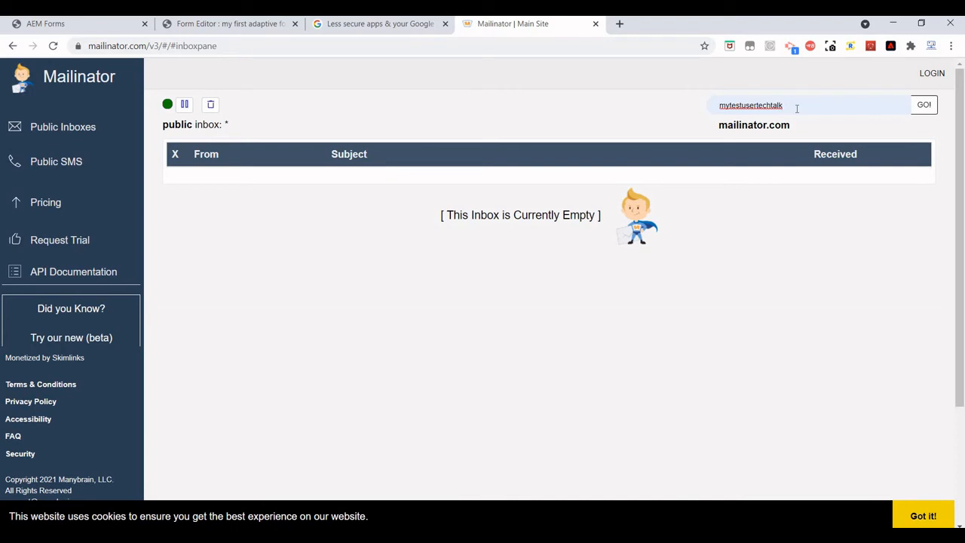
pyautogui.write('2')
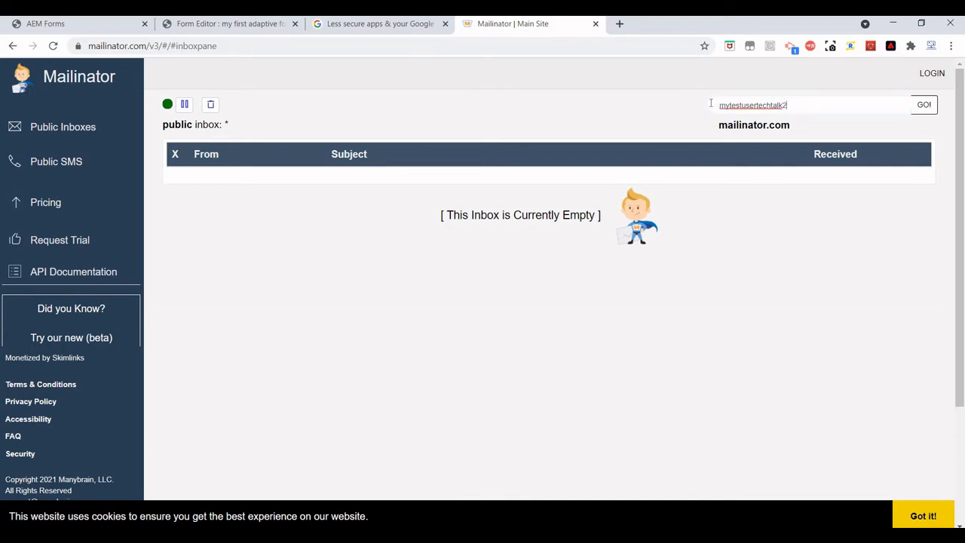
pyautogui.doubleClick(768, 102)
pyautogui.hotkey('ctrl', 'c')
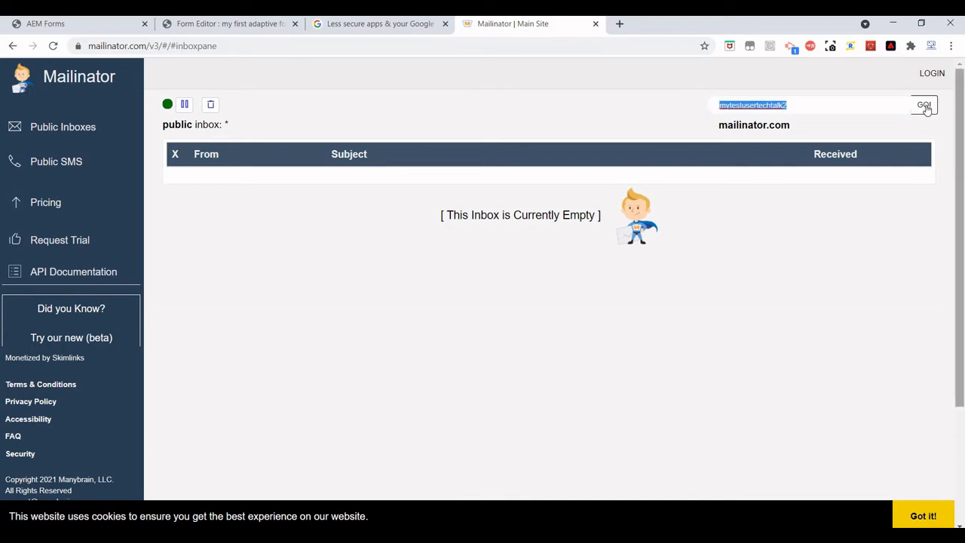
pyautogui.click(924, 106)
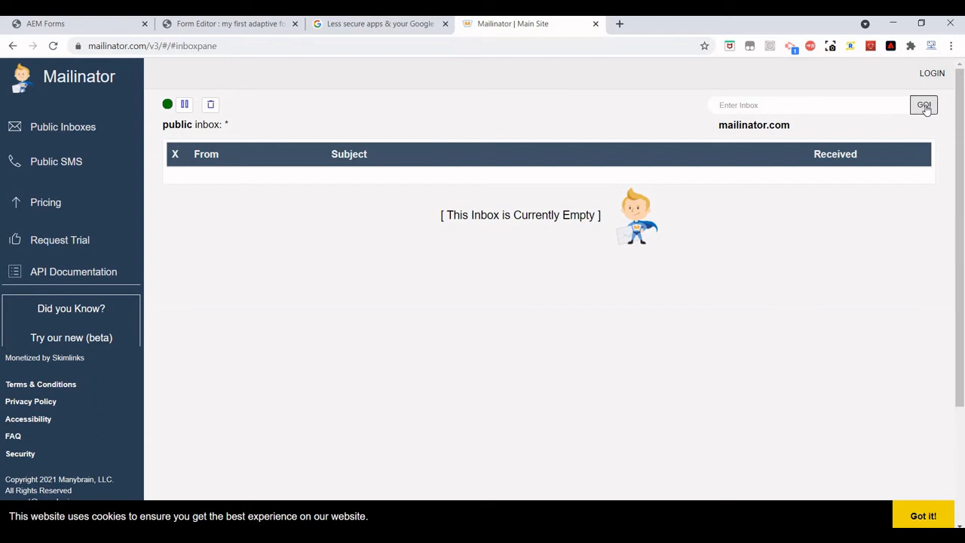
pyautogui.click(809, 105)
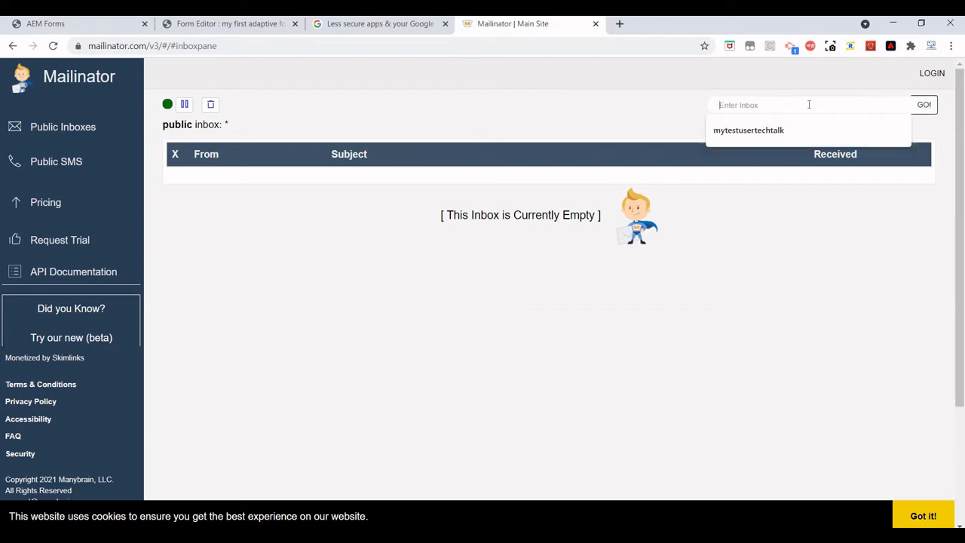
pyautogui.hotkey('ctrl', 'v')
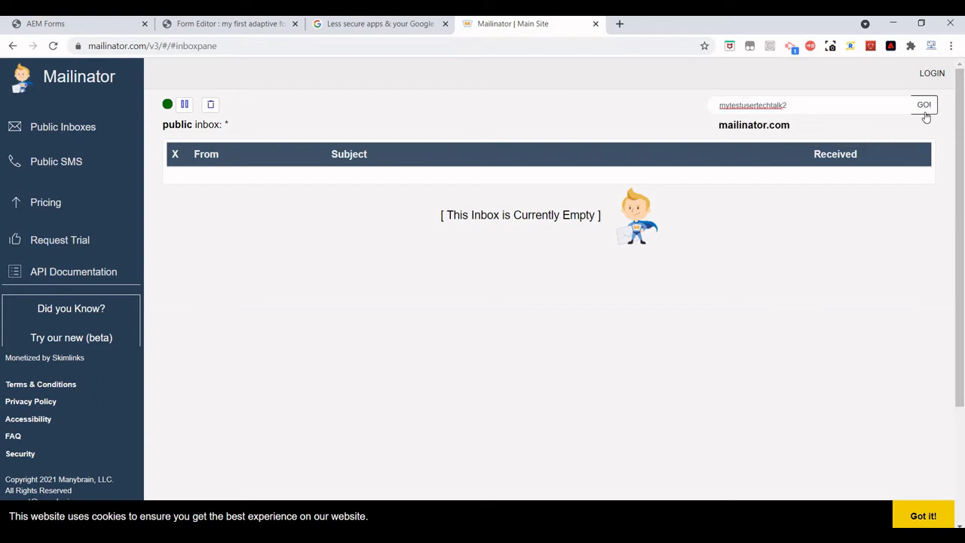
pyautogui.click(924, 112)
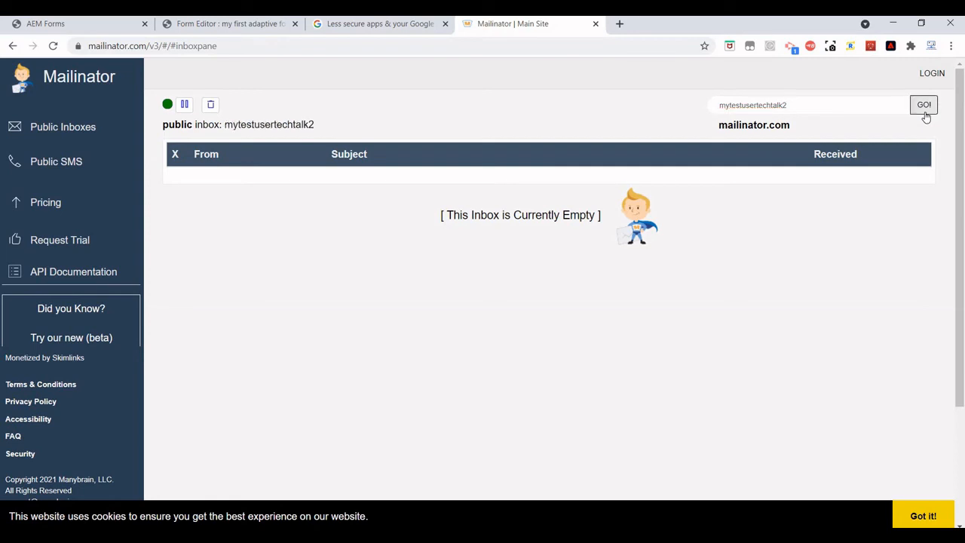
# - Return to the Summer Camp Form preview and fill in the registrant's full name
pyautogui.click(215, 25)
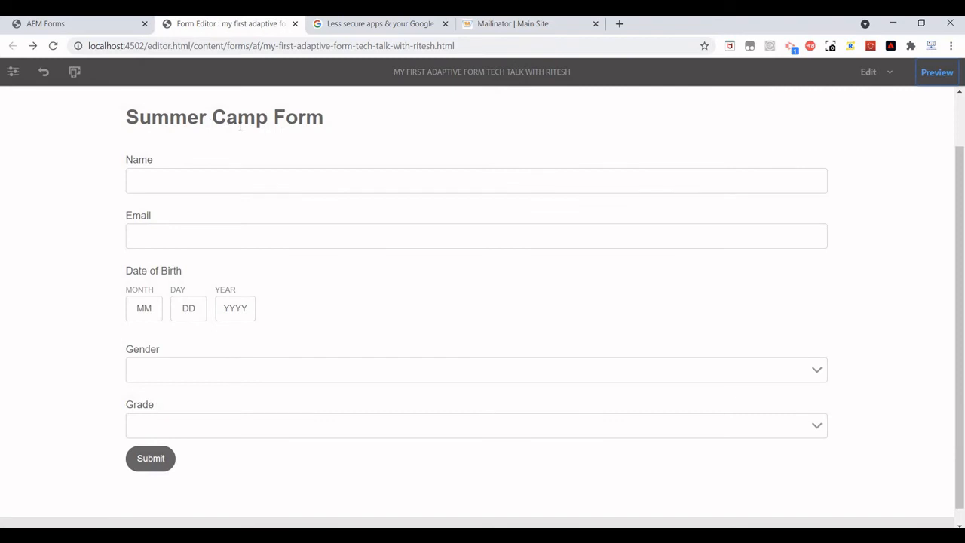
pyautogui.click(207, 181)
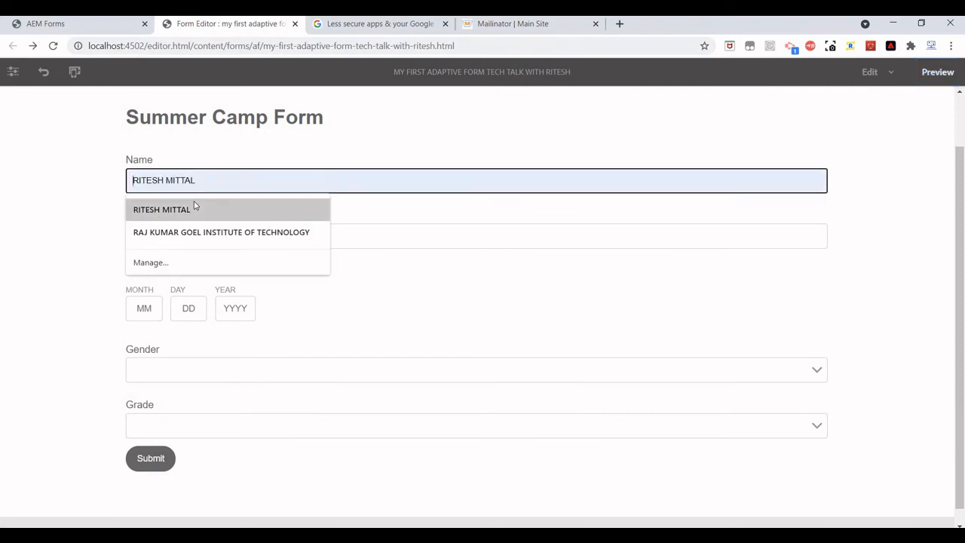
pyautogui.click(198, 211)
# - Fill in the form's Email field with the test inbox address, copying the mailinator.com domain from the inbox page
pyautogui.click(187, 234)
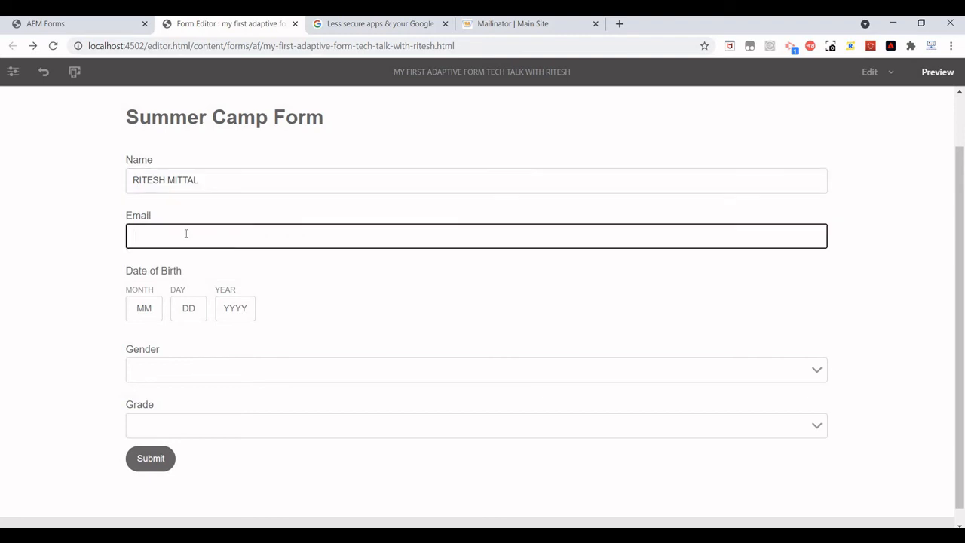
pyautogui.hotkey('ctrl', 'v')
pyautogui.write('@')
pyautogui.click(560, 25)
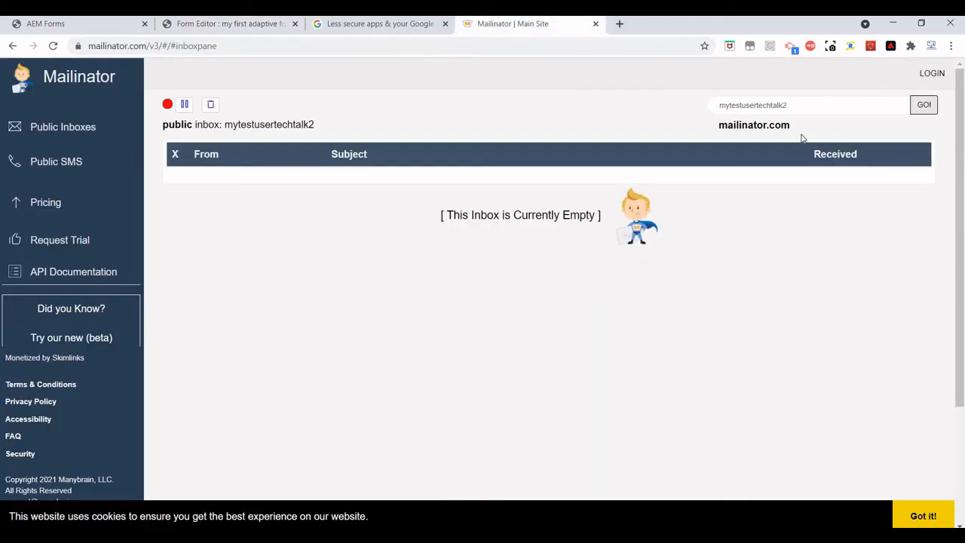
pyautogui.doubleClick(716, 127)
pyautogui.hotkey('ctrl', 'c')
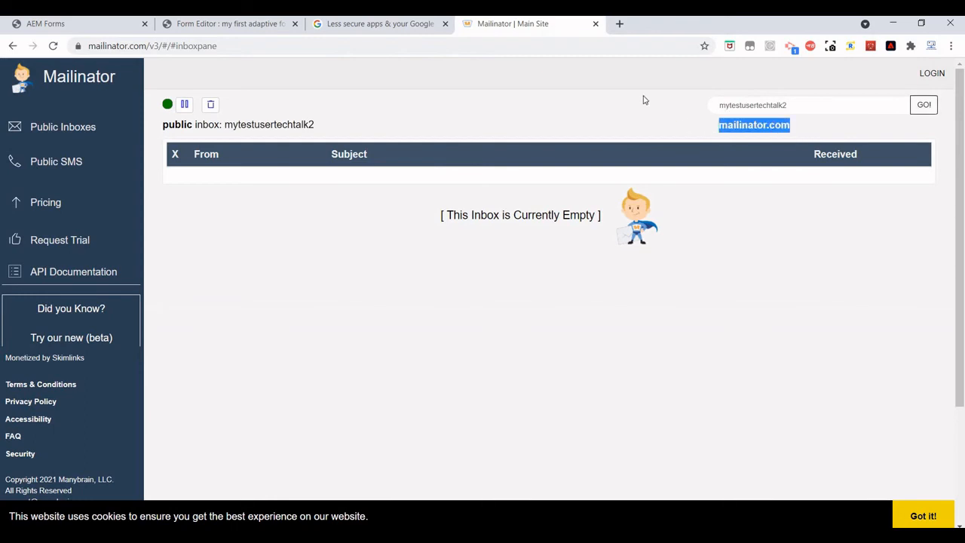
pyautogui.click(240, 25)
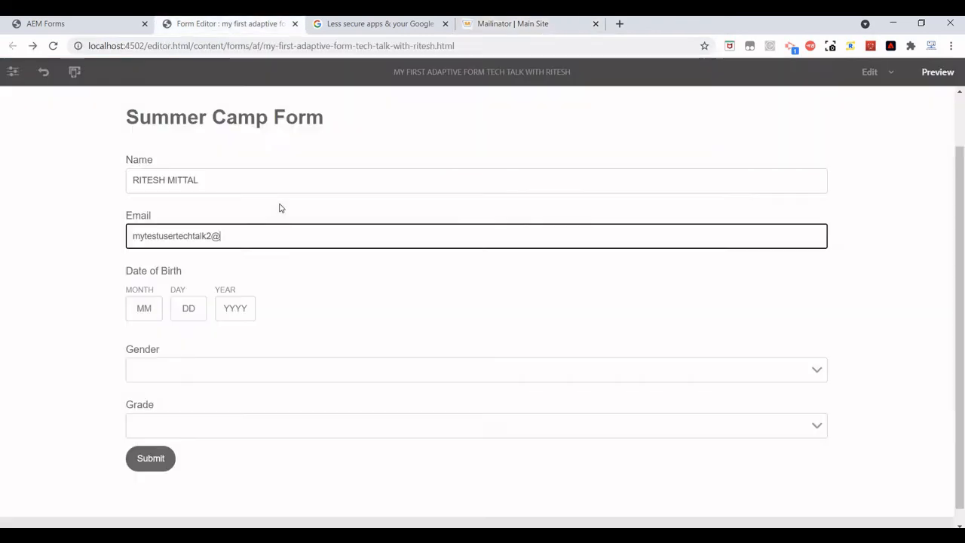
pyautogui.hotkey('ctrl', 'v')
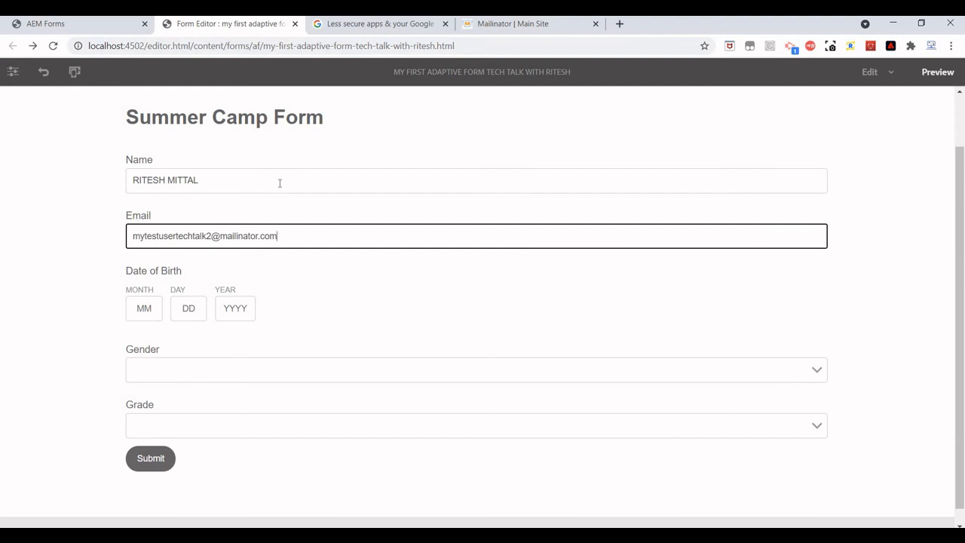
# - Enter the registrant's date of birth as month, day and year in the Summer Camp Form
pyautogui.click(160, 306)
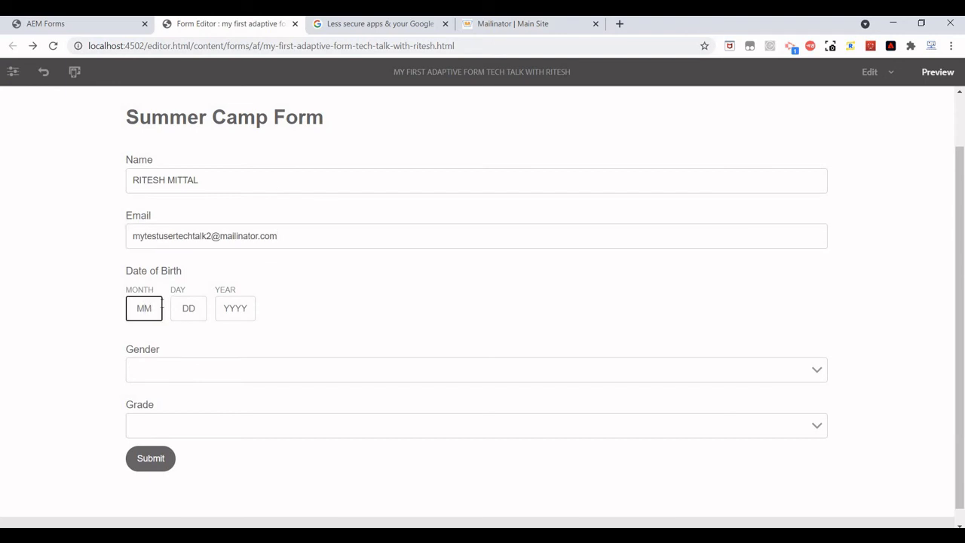
pyautogui.write('08')
pyautogui.click(197, 312)
pyautogui.write('01')
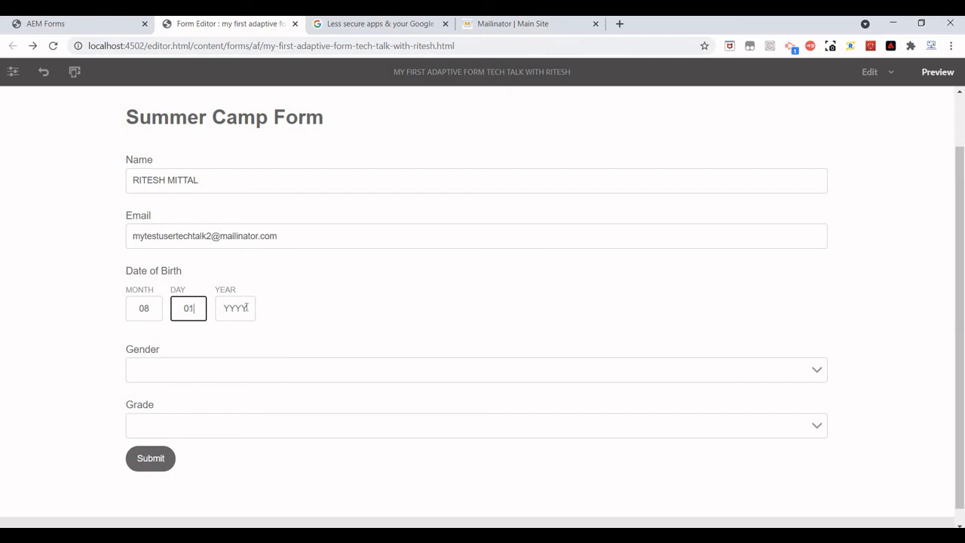
pyautogui.click(246, 307)
pyautogui.write('1991')
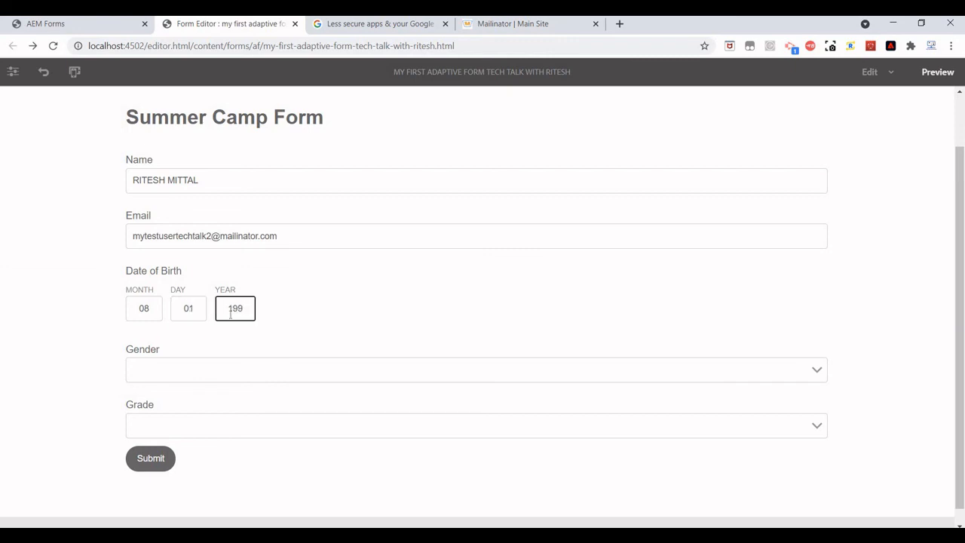
# - Choose Male as the gender and Second as the grade, and submit the Summer Camp Form
pyautogui.click(276, 374)
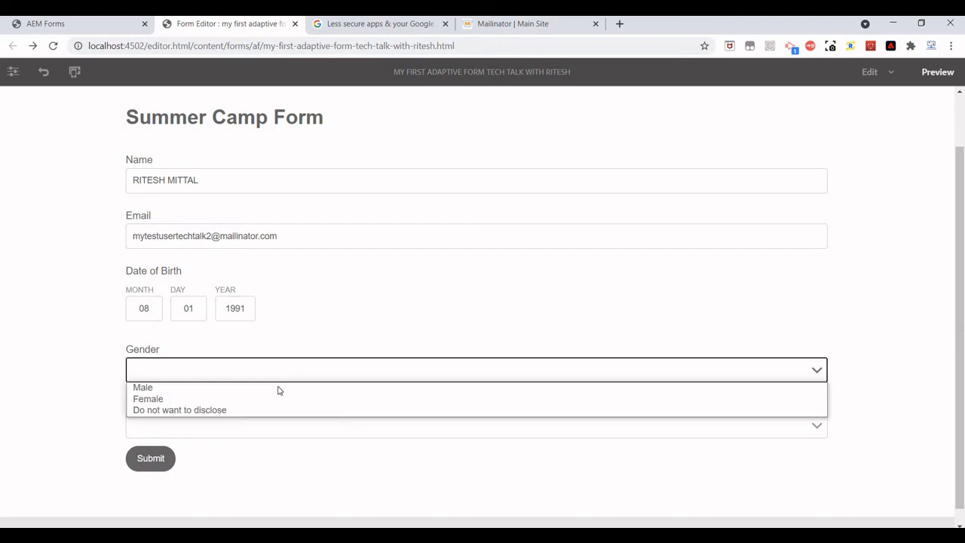
pyautogui.click(261, 388)
pyautogui.click(236, 428)
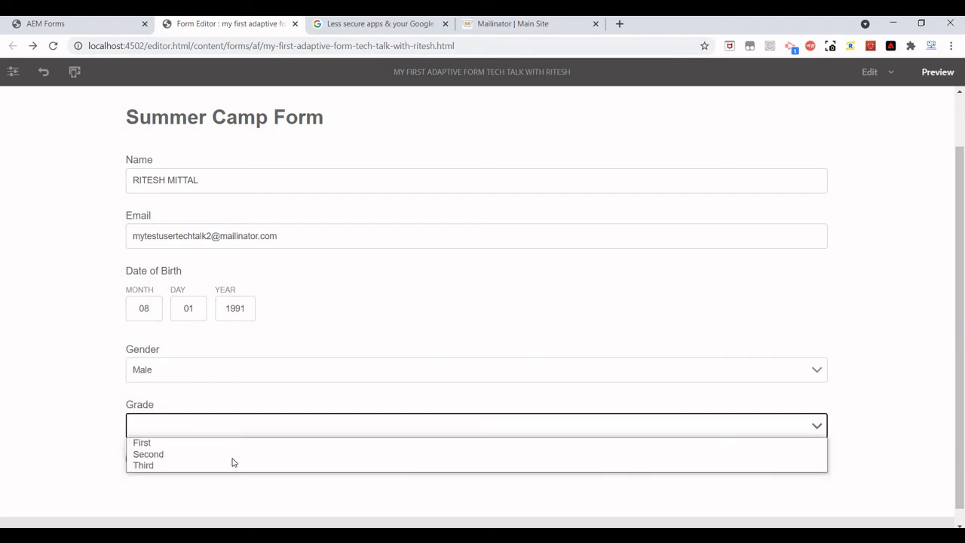
pyautogui.click(219, 454)
pyautogui.click(154, 459)
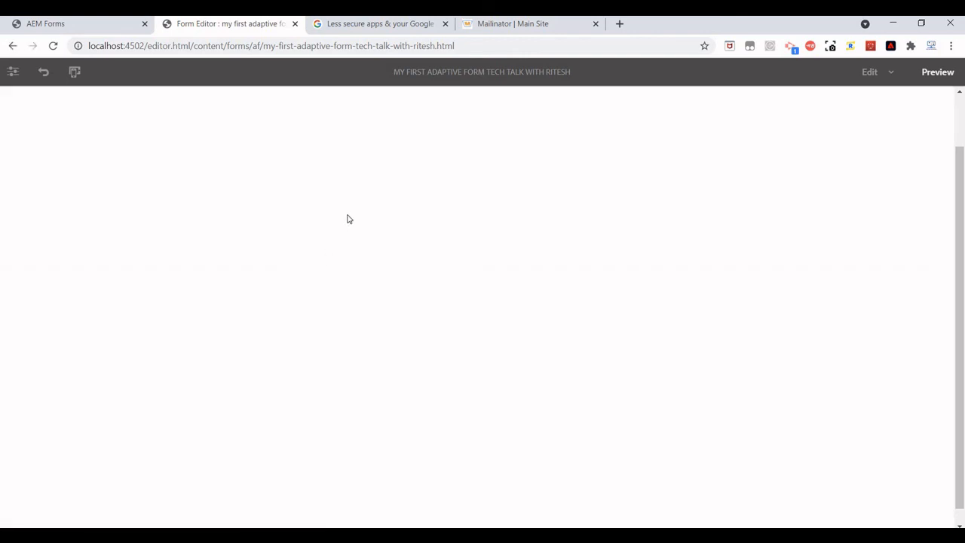
# - Check the greeting and registrant details in the Summer Camp Registration email in Mailinator, and return to the form page
pyautogui.click(530, 23)
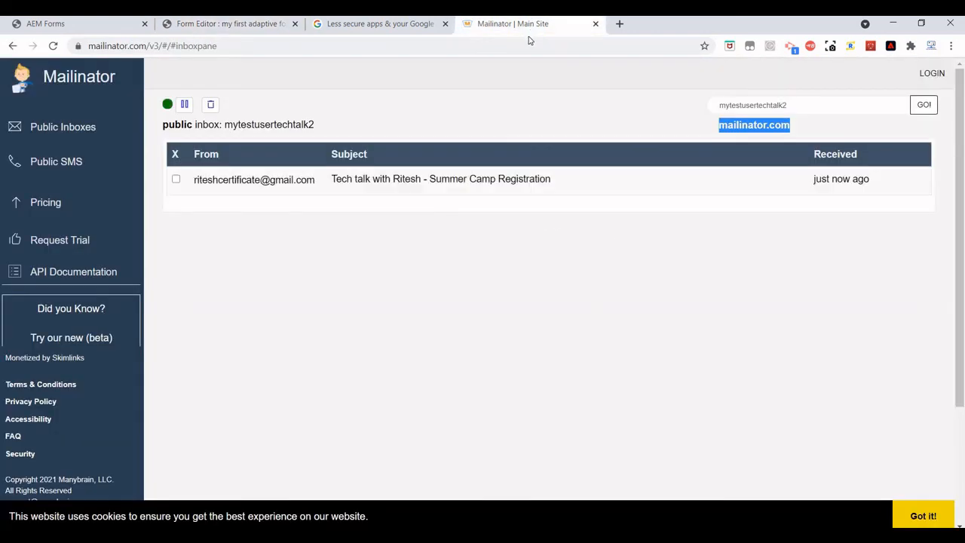
pyautogui.click(243, 189)
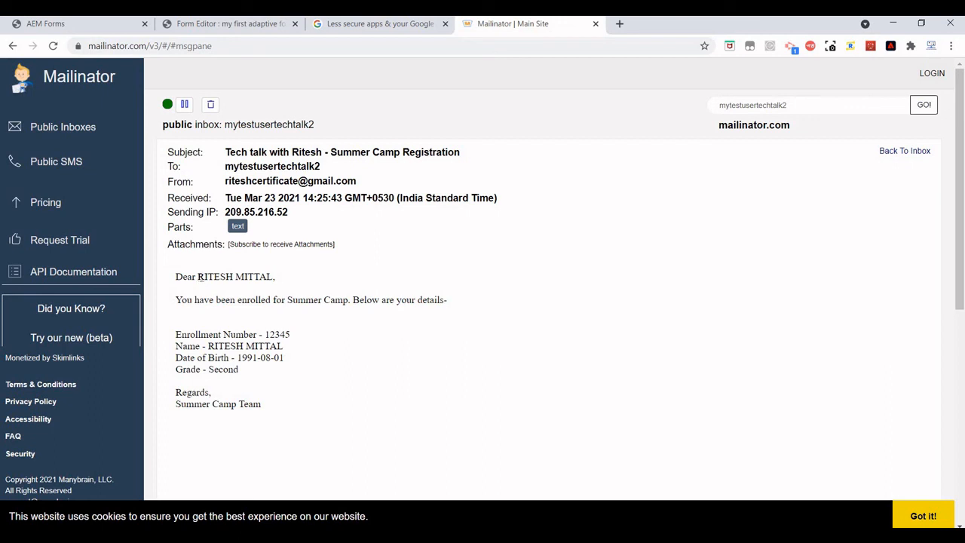
pyautogui.moveTo(197, 276); pyautogui.dragTo(272, 277)
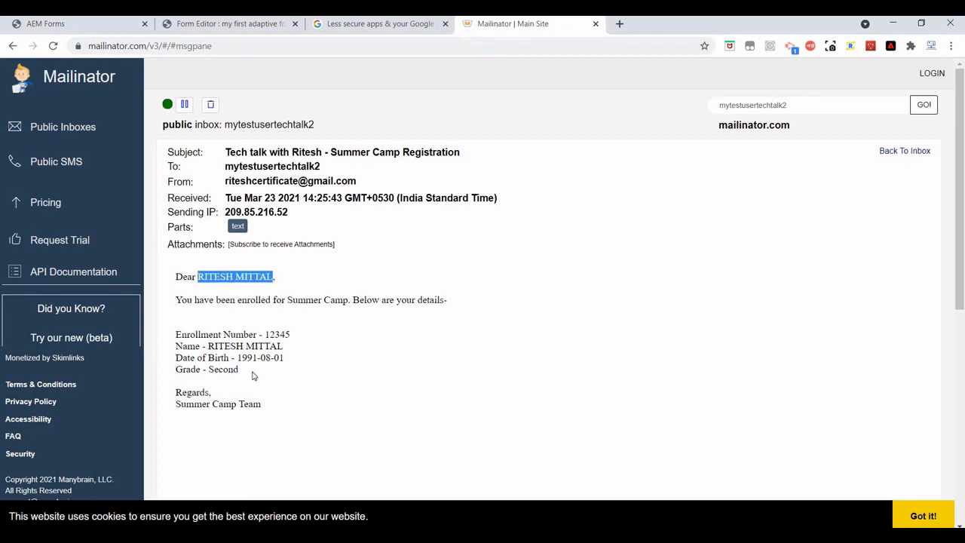
pyautogui.moveTo(239, 369); pyautogui.dragTo(179, 346)
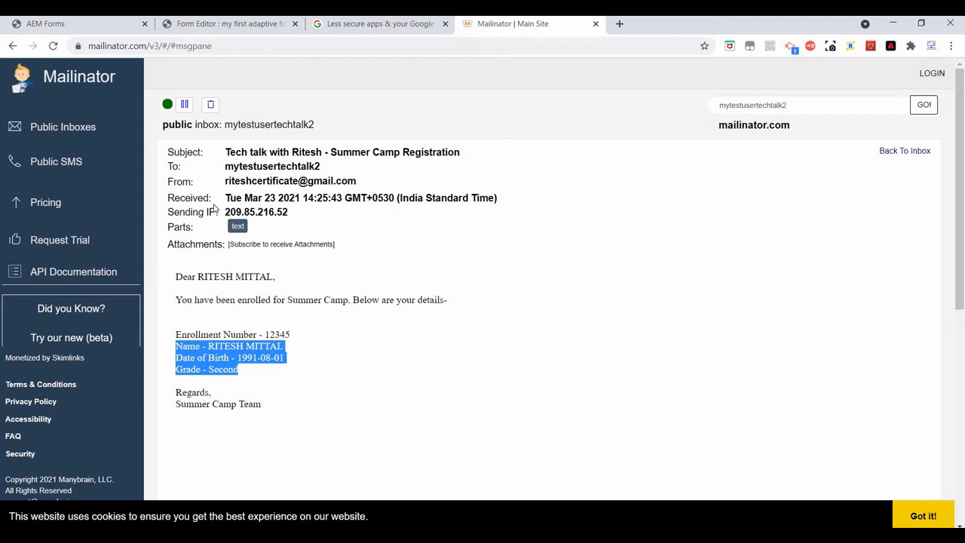
pyautogui.click(228, 25)
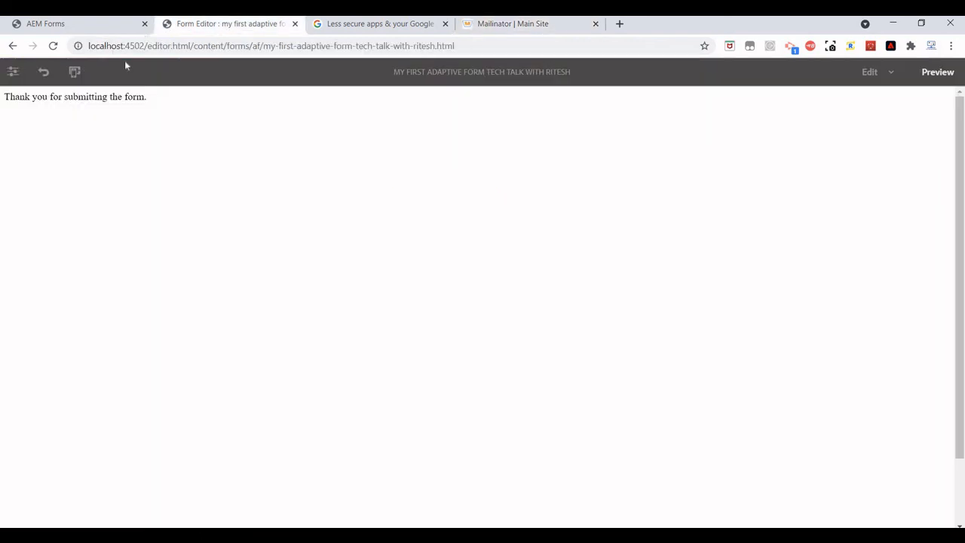